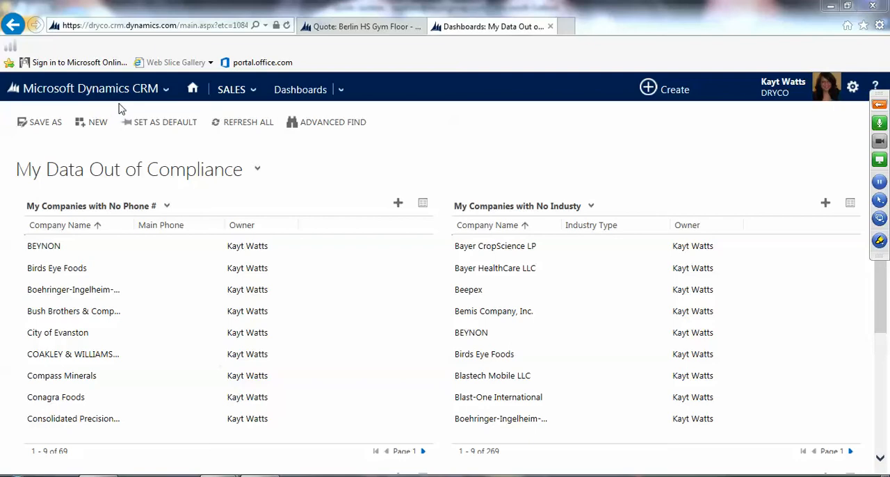
Step: Switch to the Marketing area and open its marketing lists
click(154, 83)
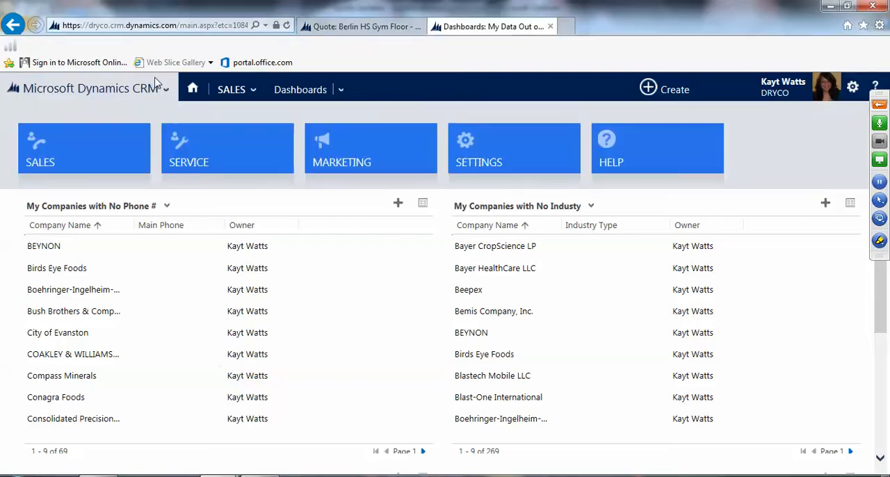
click(379, 144)
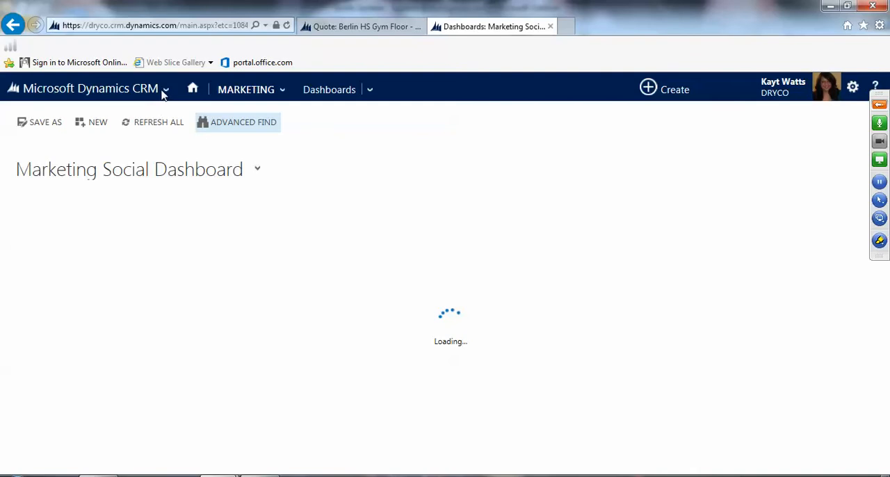
click(165, 92)
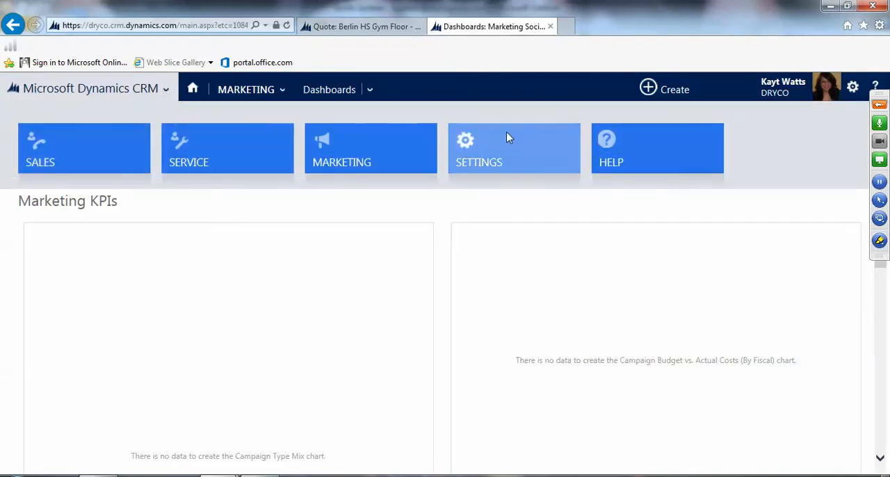
click(373, 141)
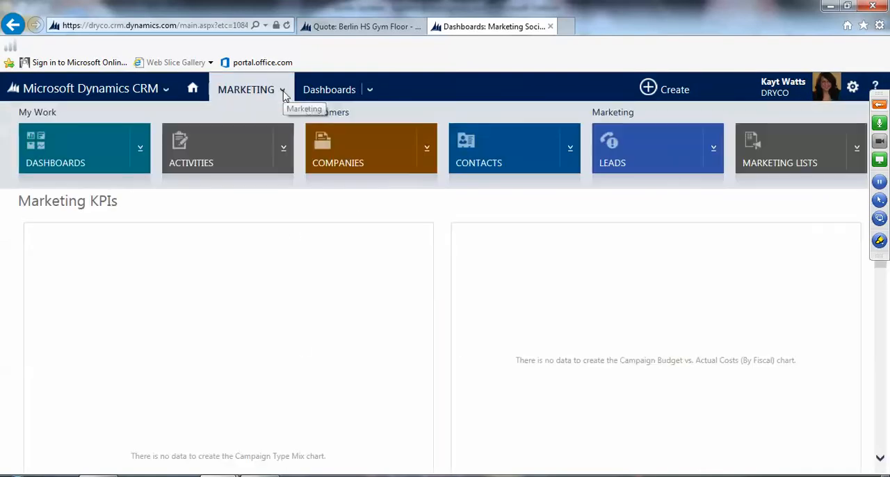
click(284, 95)
click(797, 146)
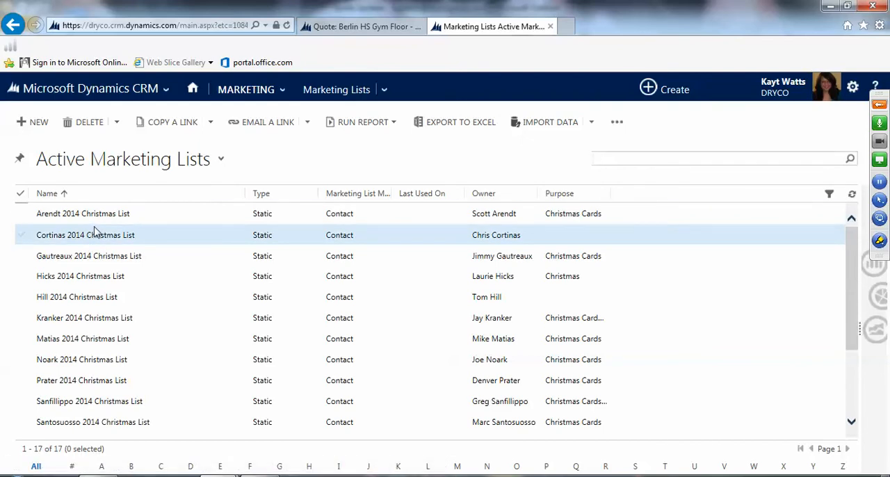
click(623, 160)
text(*)
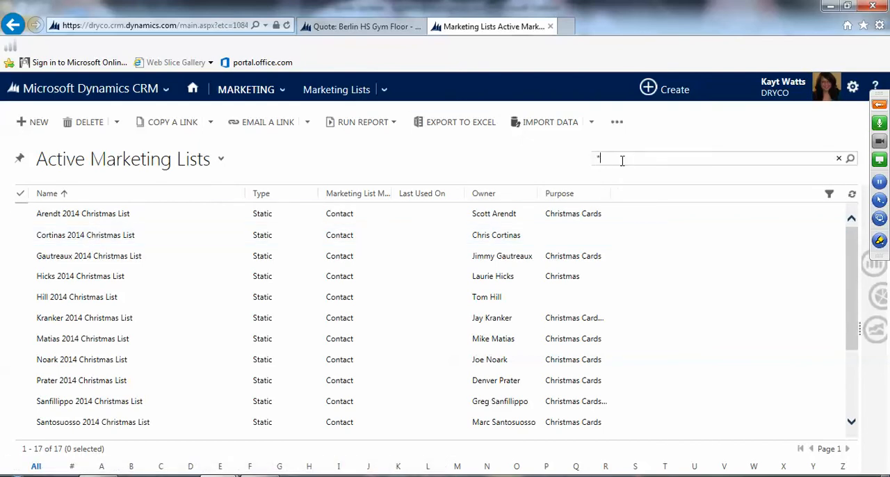
text(*)
key(BackSpace)
key(BackSpace)
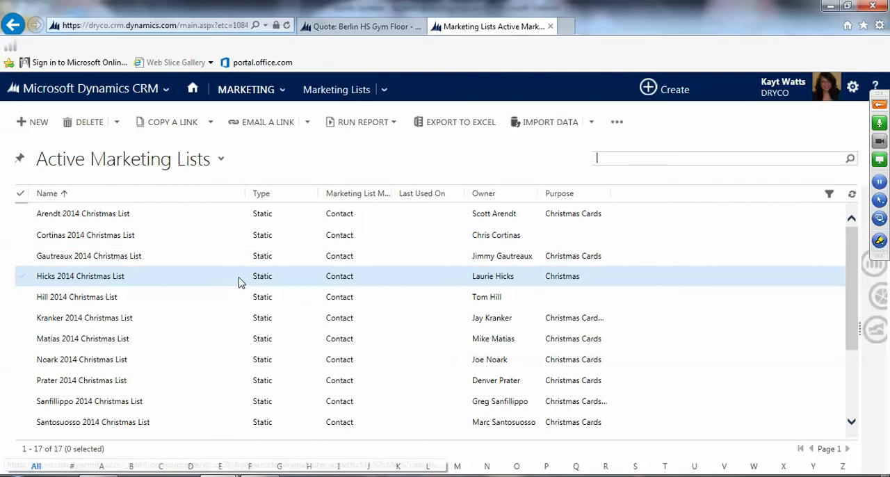
Step: Open the 2014 Christmas list in the second row and browse its full list of members
click(84, 236)
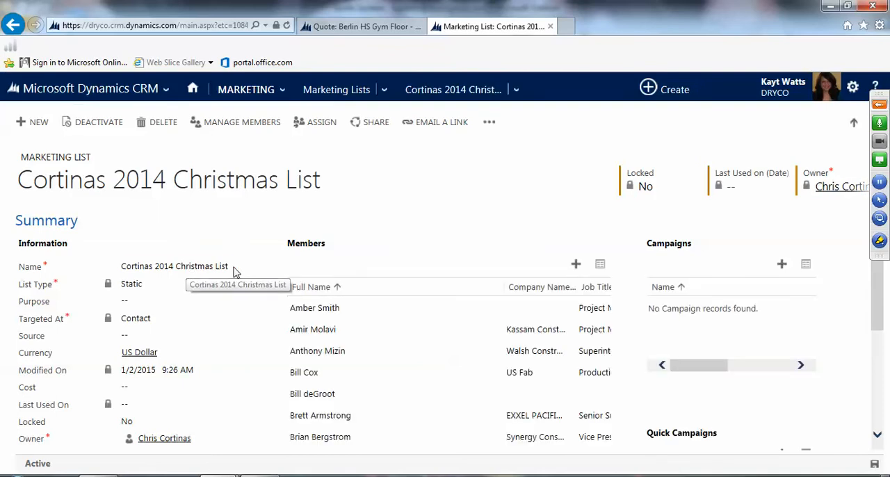
click(235, 271)
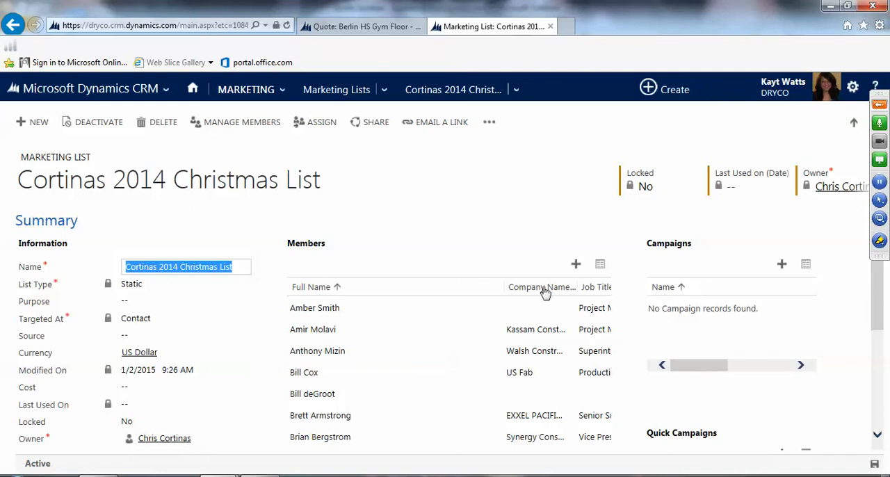
click(409, 224)
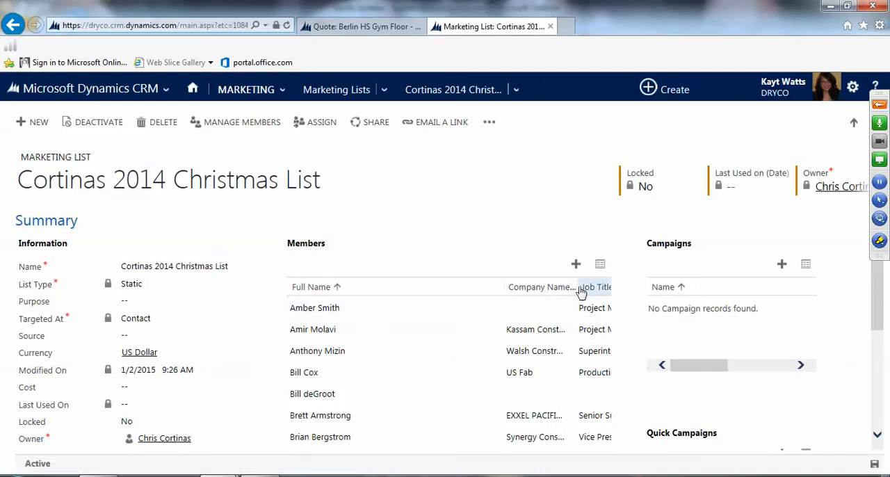
click(601, 266)
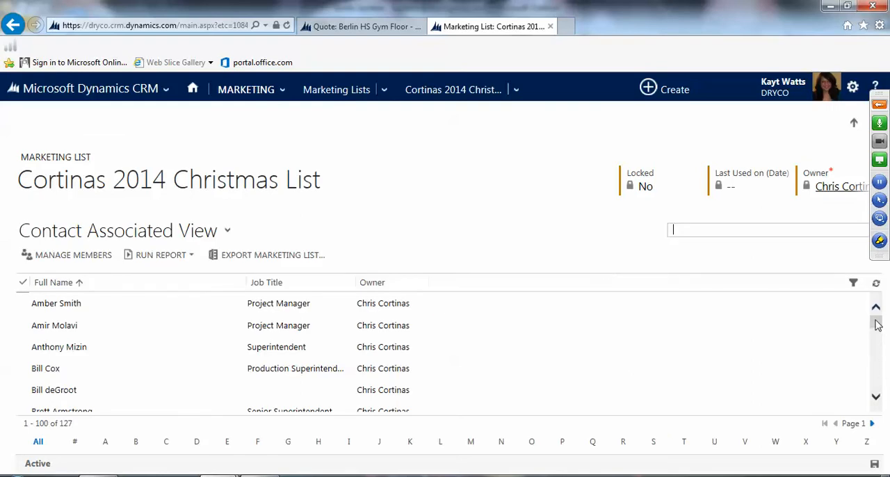
drag(878, 327, 878, 348)
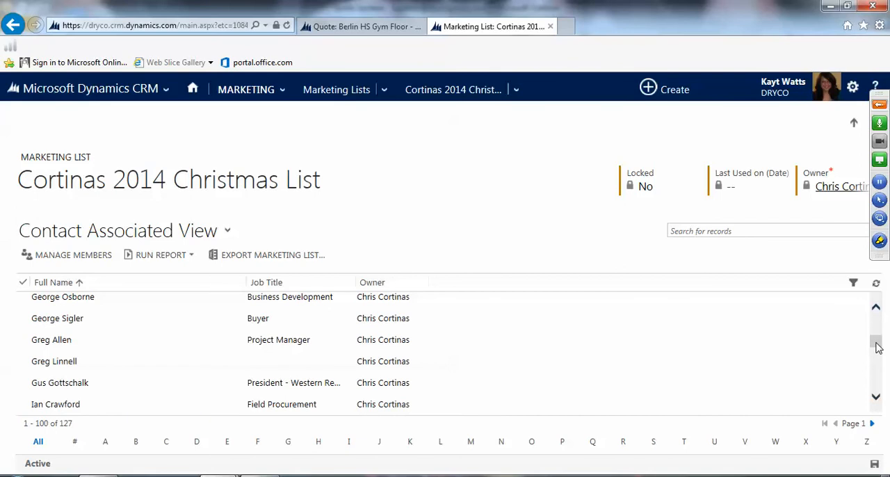
drag(878, 348, 878, 363)
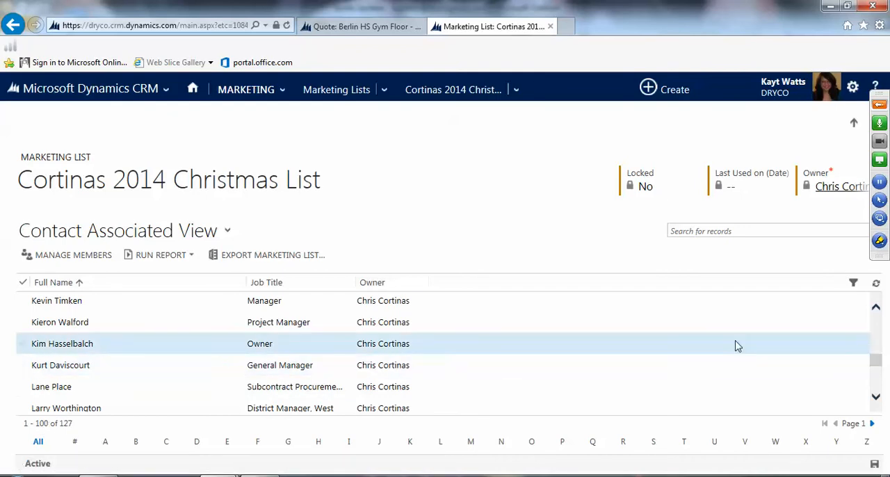
drag(878, 368, 876, 310)
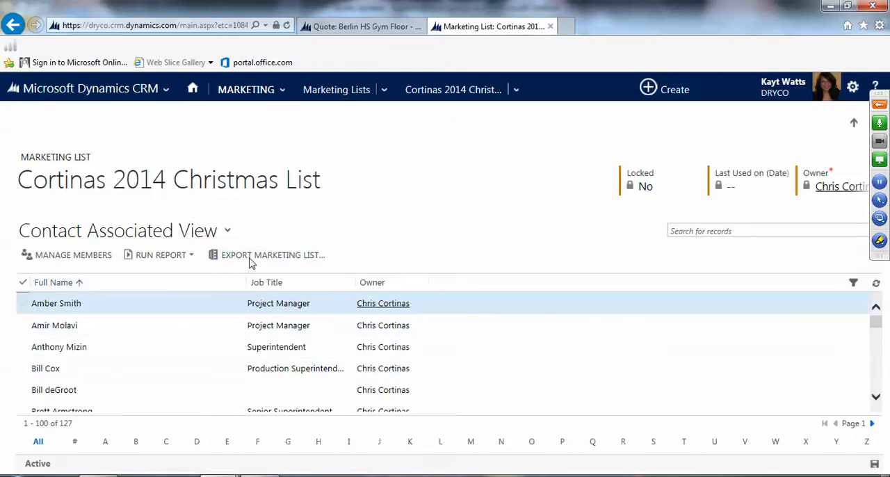
Step: Start an Advanced Find for Contacts from the home dashboard and show the saved contact views
click(193, 90)
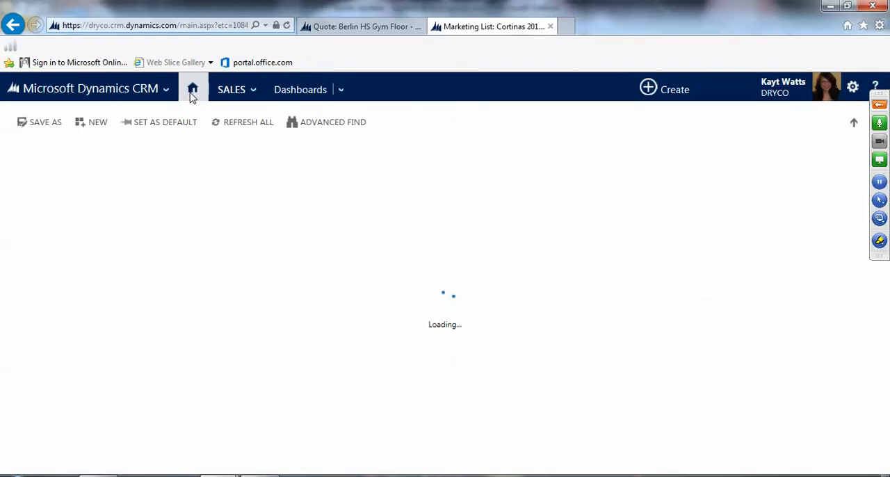
click(326, 127)
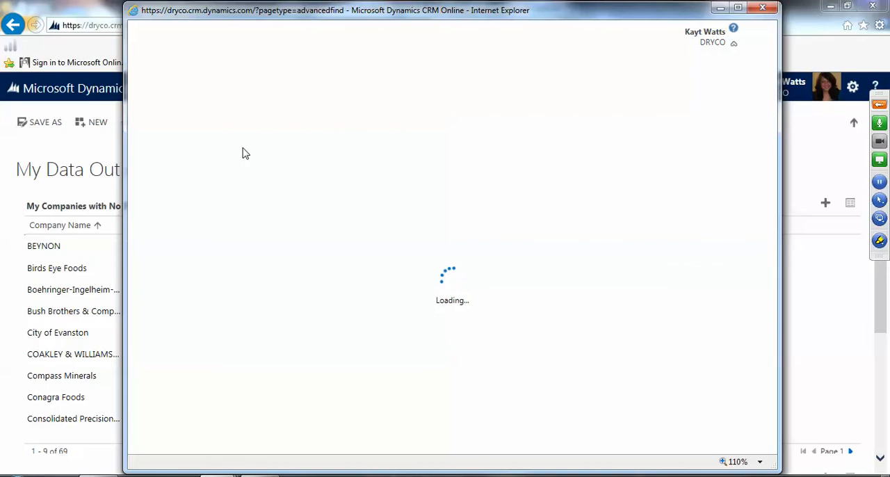
click(219, 132)
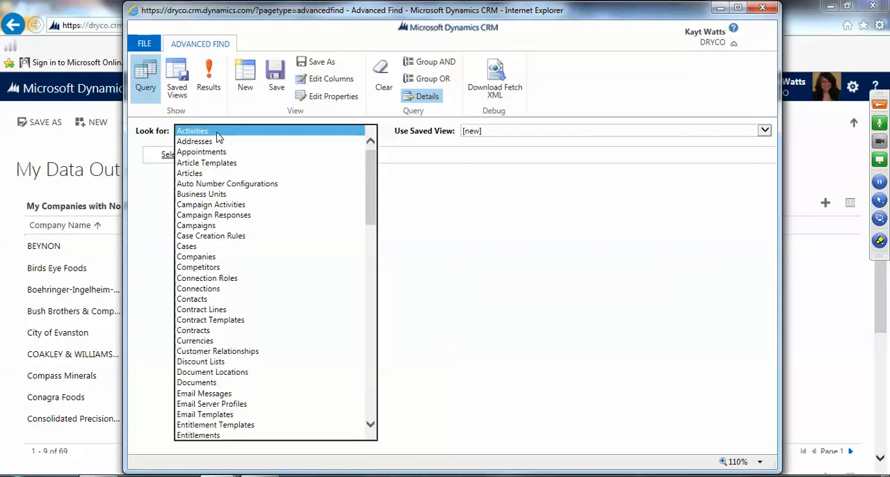
click(206, 300)
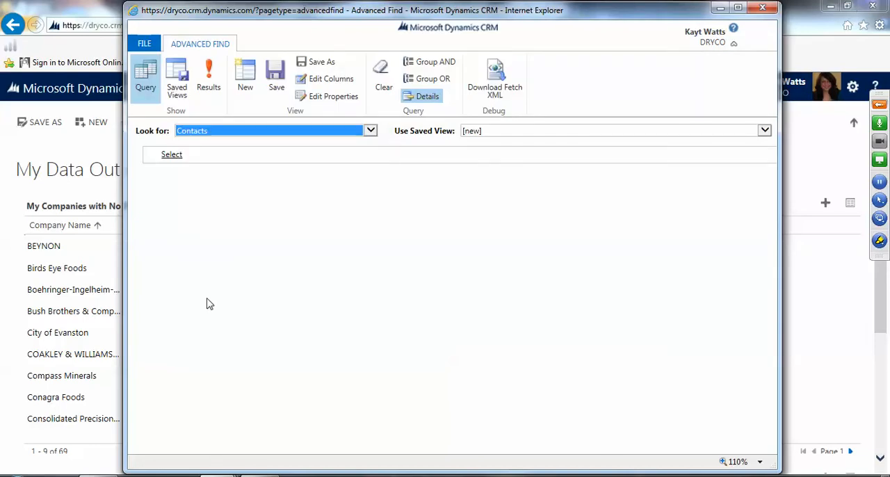
click(177, 81)
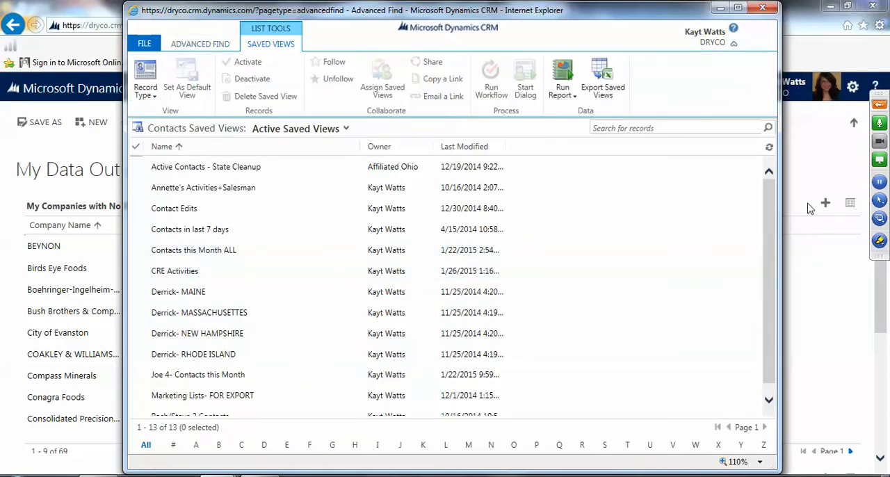
Step: Select the saved view "Marketing Lists- FOR EXPORT" and start adding users to its sharing settings
scroll(770, 258, down, 1)
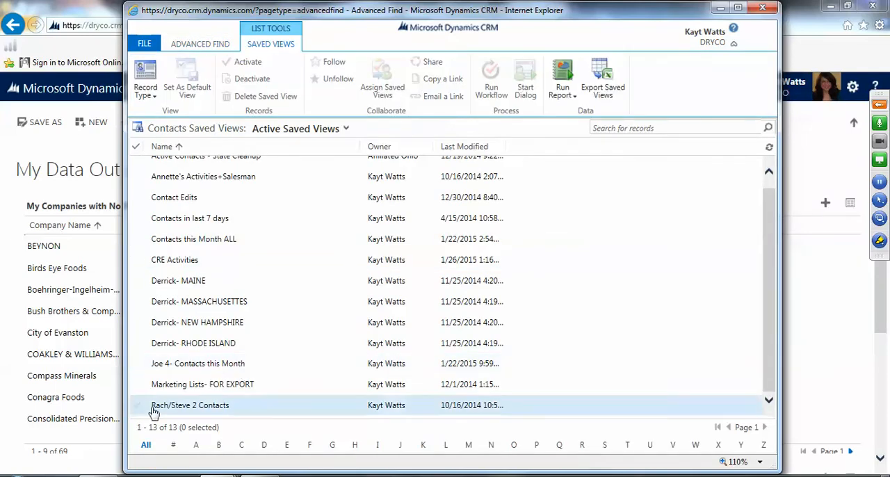
click(136, 391)
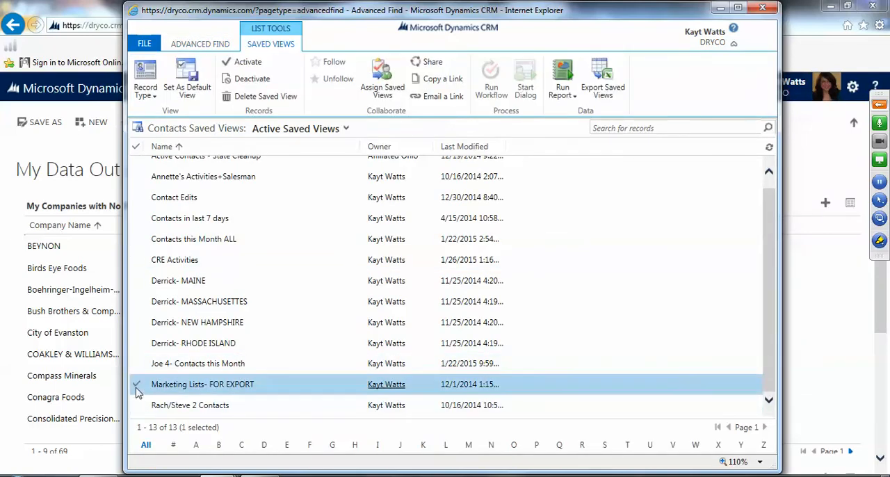
click(427, 64)
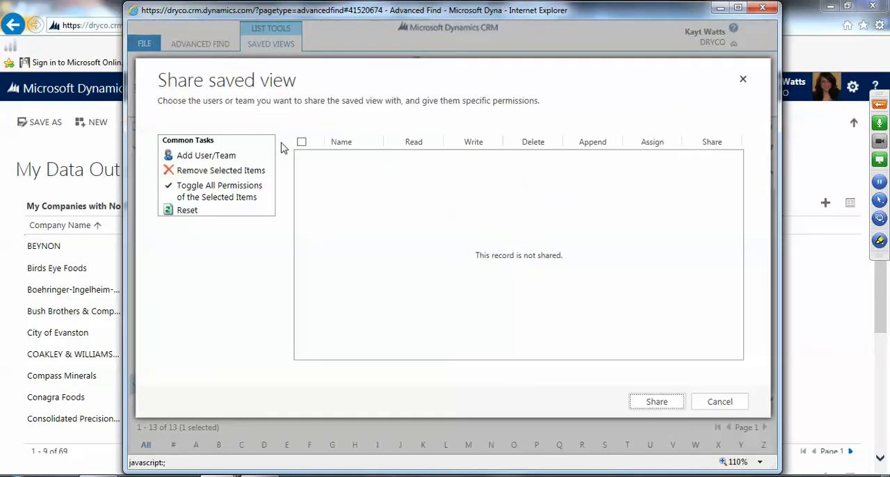
click(219, 154)
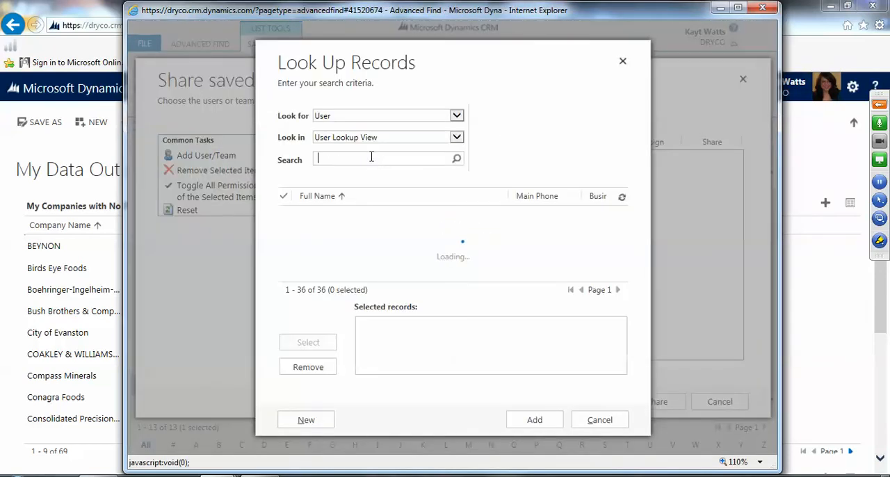
Step: Look up the first colleague by first name and put that user in the selected records
click(380, 160)
text(Br)
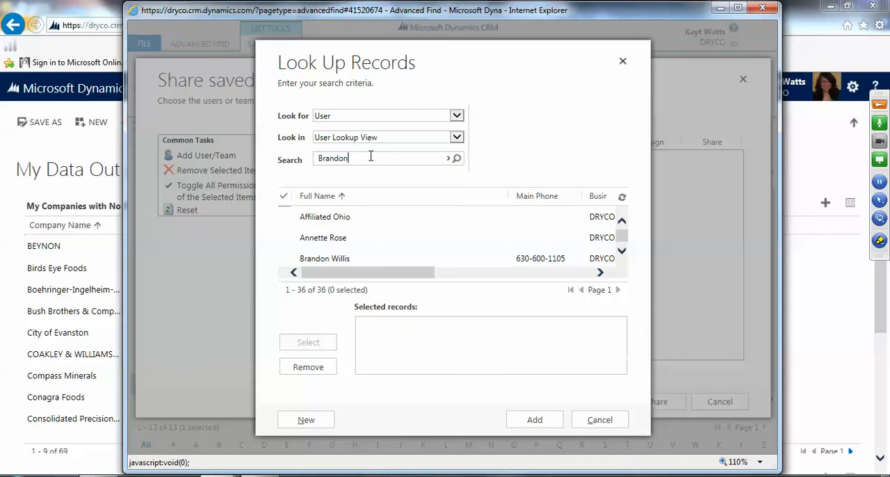
text(andon)
key(Return)
click(324, 217)
click(307, 343)
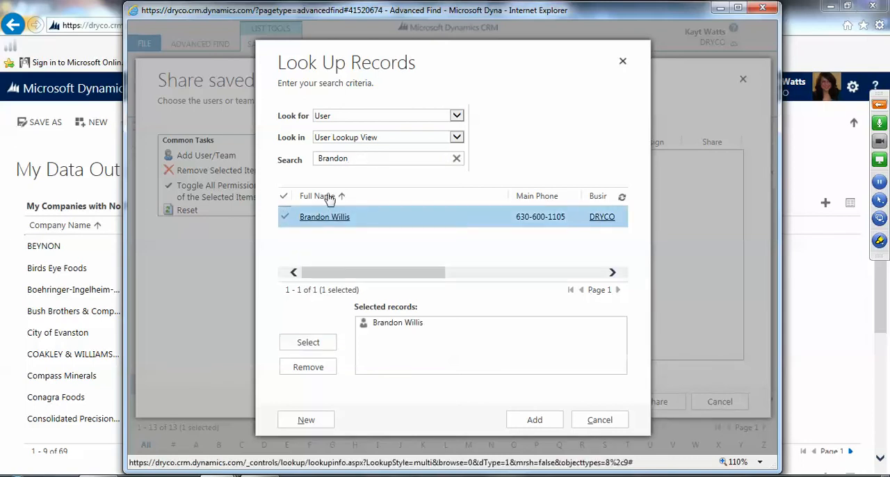
Step: Search for the second colleague by first name and include that user in the selected records too
drag(353, 158, 288, 160)
text(Annette)
key(Return)
click(291, 217)
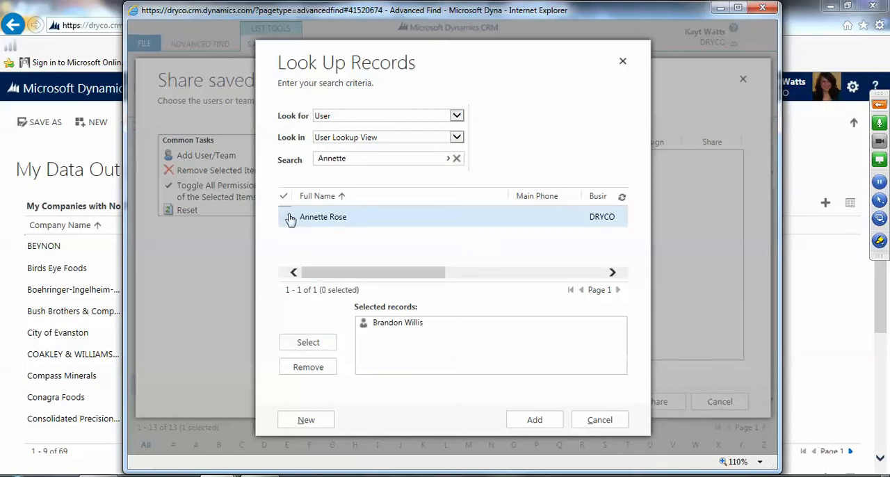
click(309, 342)
Step: Find and select the third colleague, and add all three selected users to the saved view's share list
drag(356, 159, 256, 153)
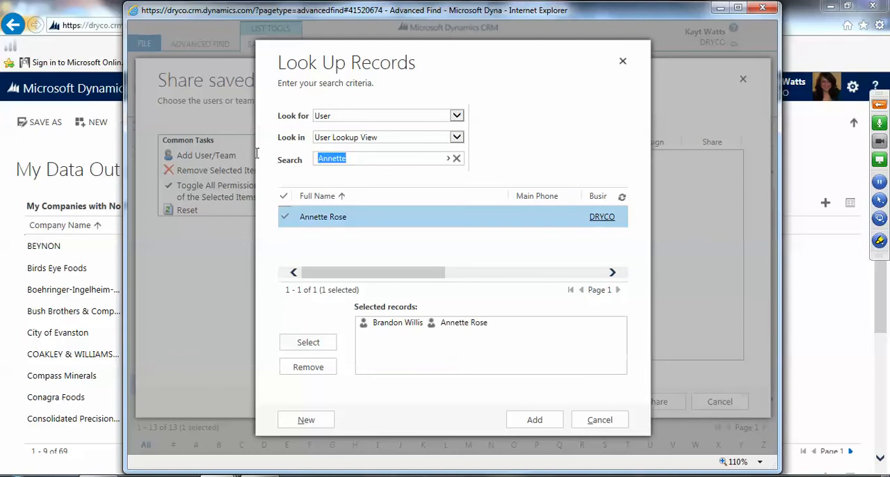
text(Jess)
key(Return)
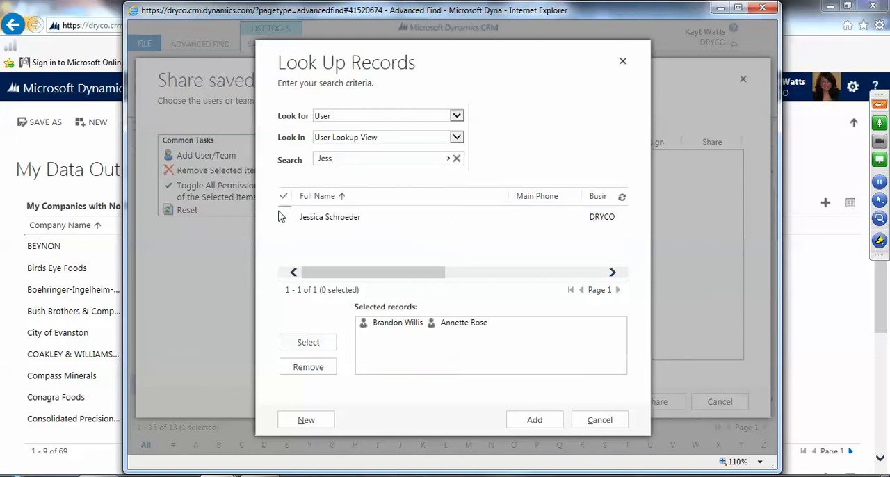
click(287, 224)
click(299, 343)
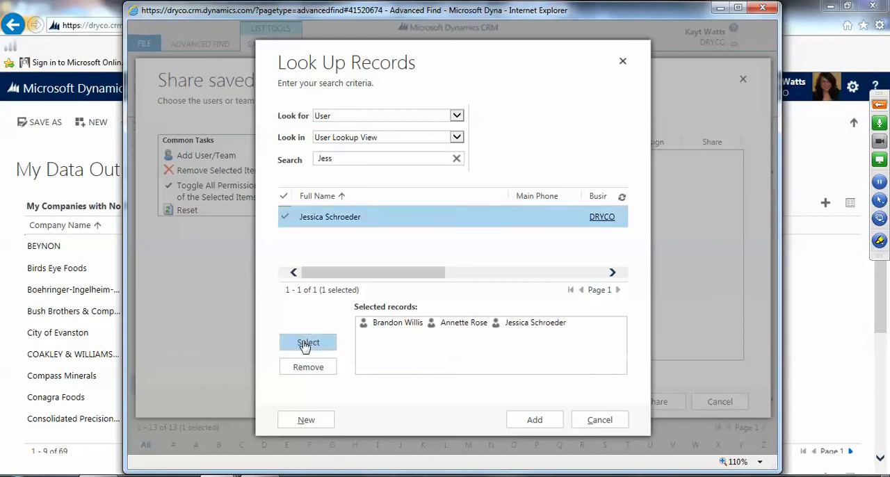
click(536, 421)
Step: Grant all three users Write, Delete and Share permissions on the saved view and share it
click(477, 158)
click(477, 177)
click(476, 194)
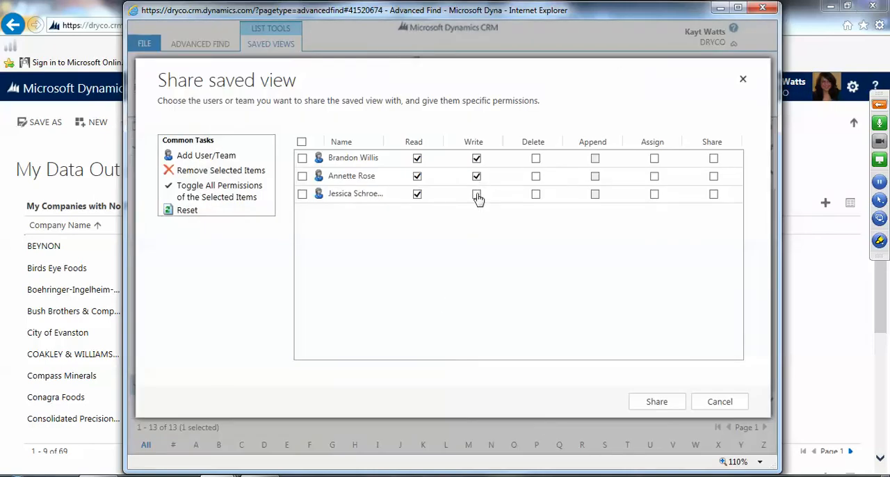
click(535, 159)
click(536, 176)
click(535, 194)
click(714, 159)
click(714, 177)
click(714, 195)
click(656, 401)
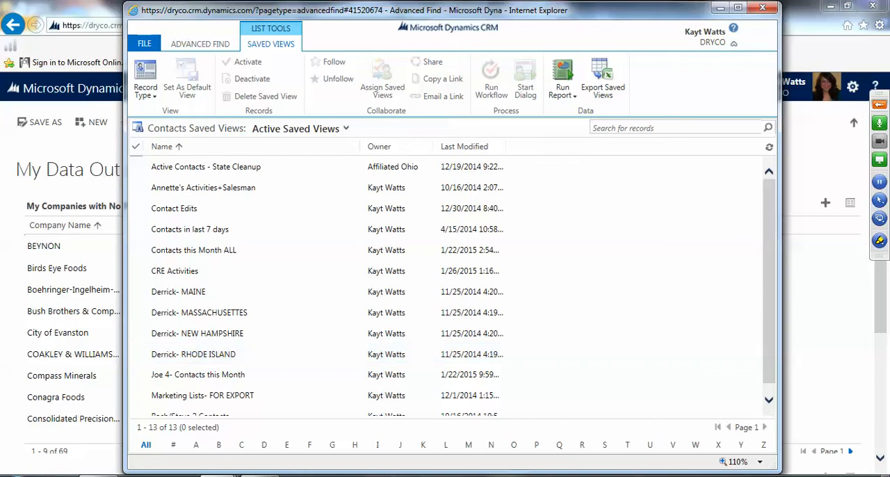
click(761, 476)
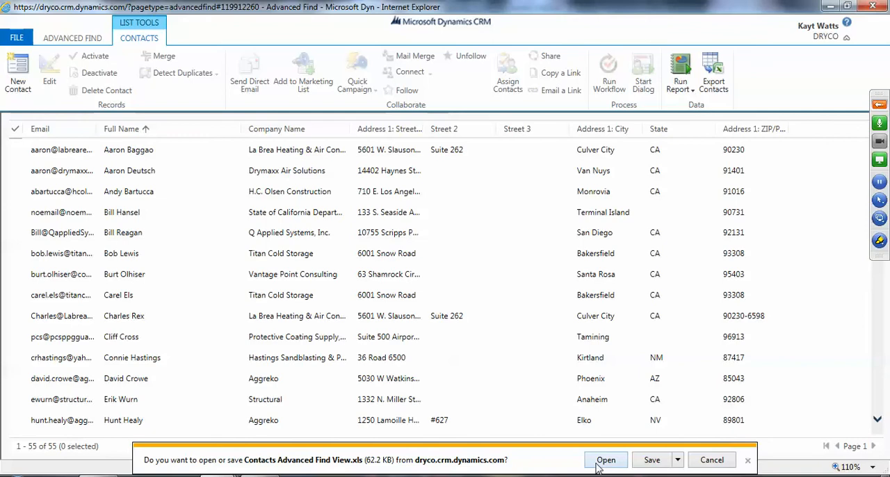
Step: Open the exported "Contacts Advanced Find View.xls" file in Excel, accepting the differing file format
click(602, 463)
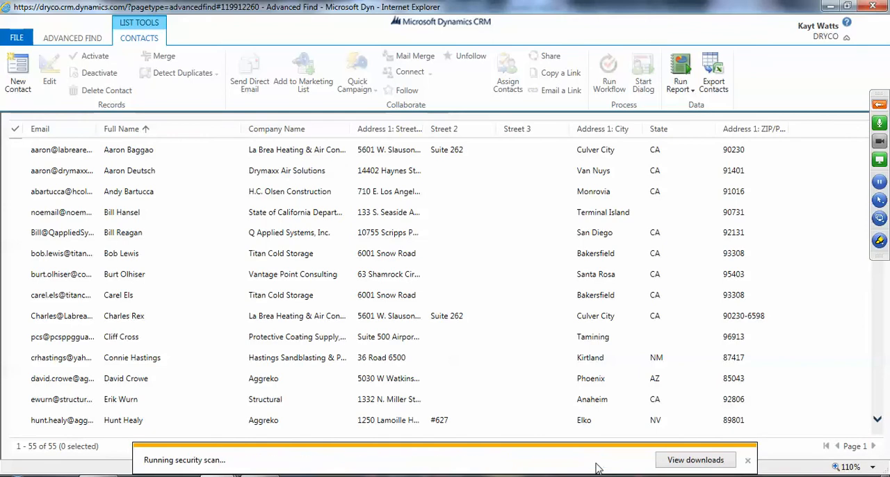
click(761, 476)
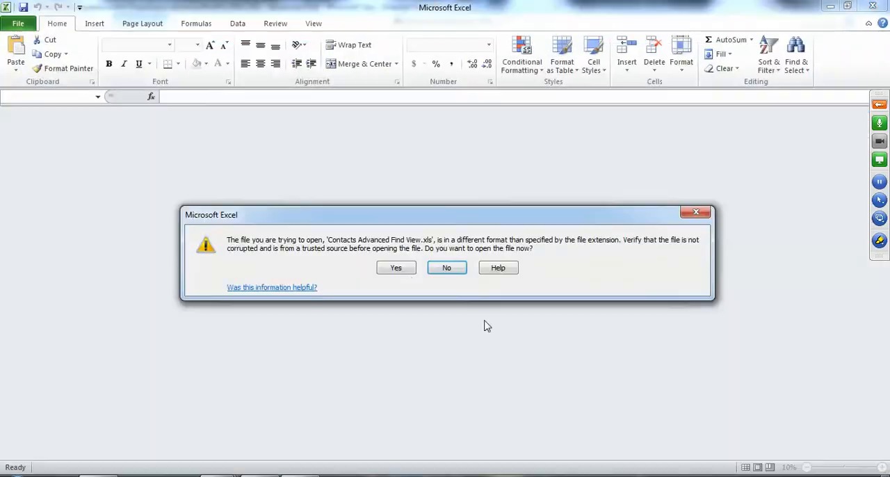
click(394, 270)
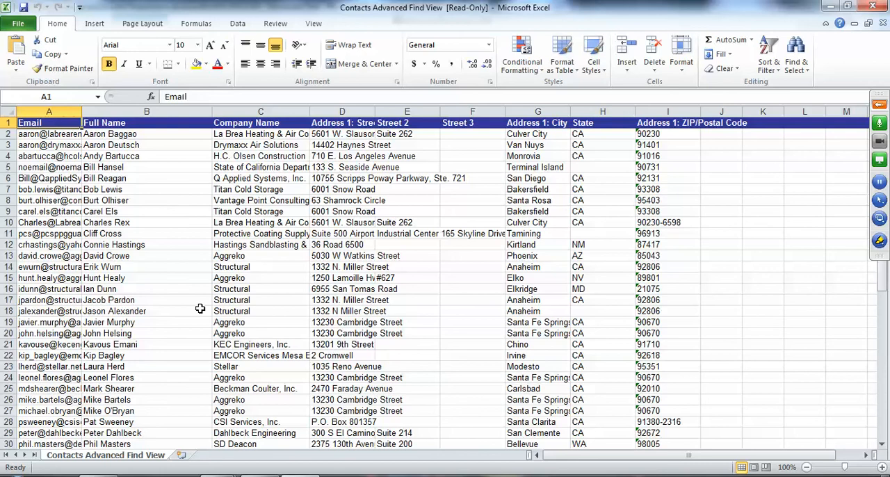
Step: Open the Save As dialog for the exported workbook and look through the available file types
click(18, 24)
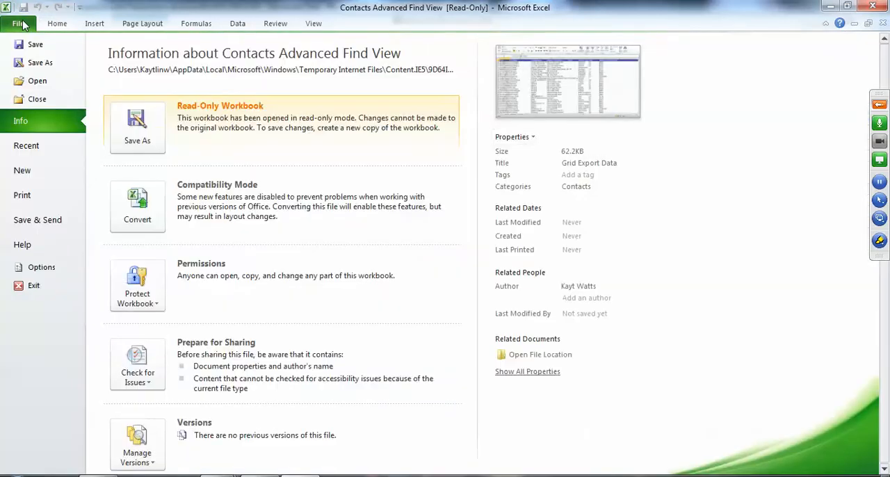
click(40, 64)
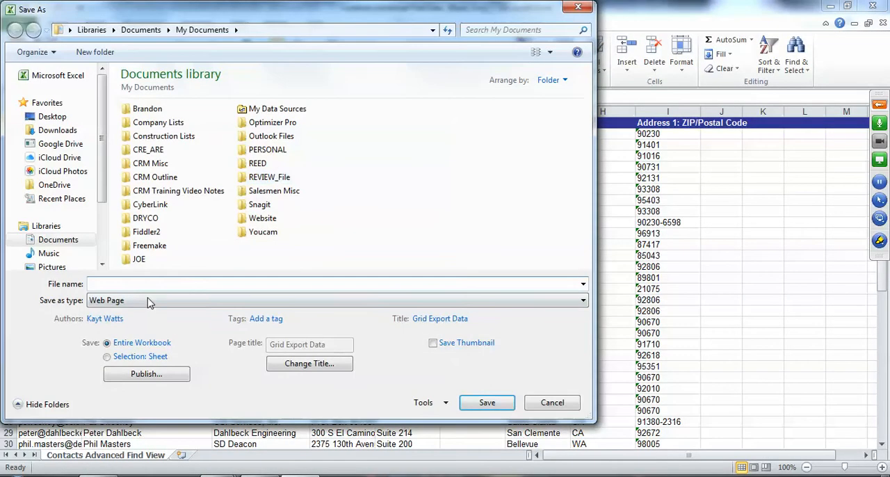
click(133, 303)
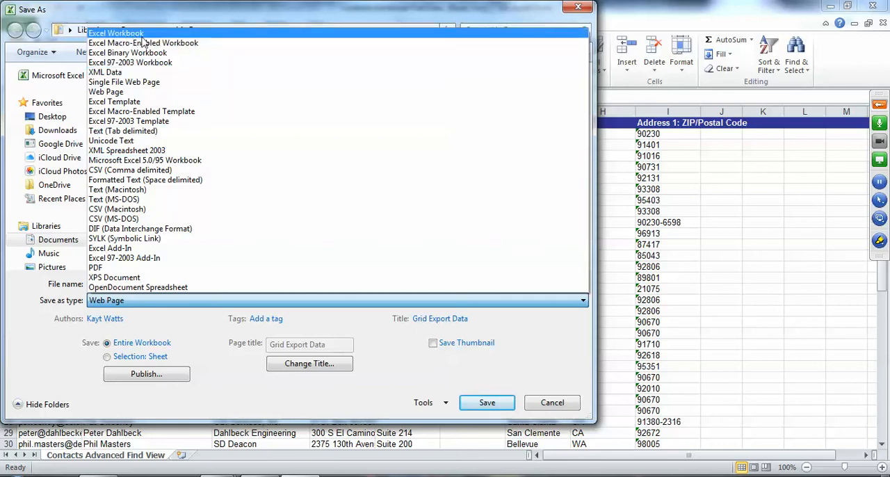
click(556, 418)
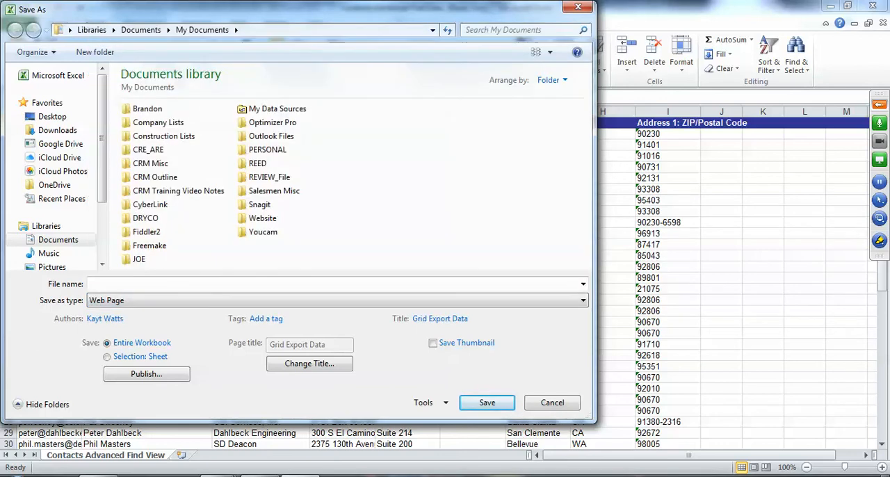
Step: Switch to Microsoft Word 2010 with a blank document and dismiss the recovered files list
key(super)
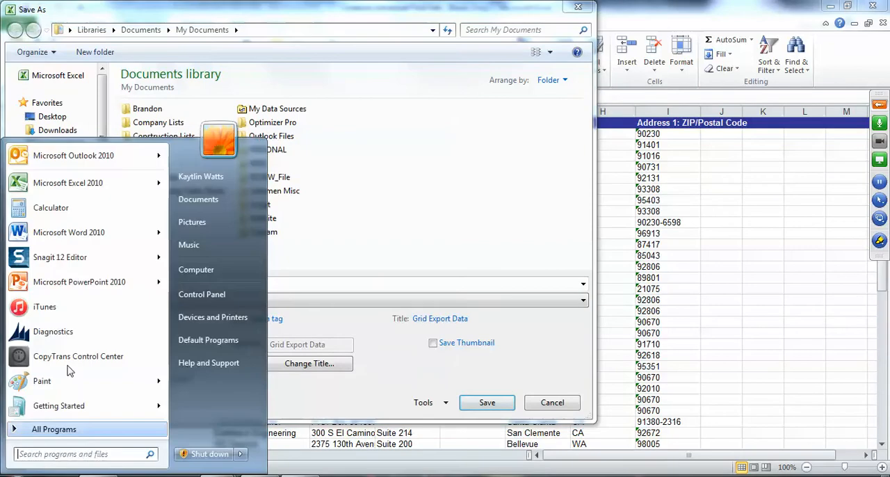
click(68, 233)
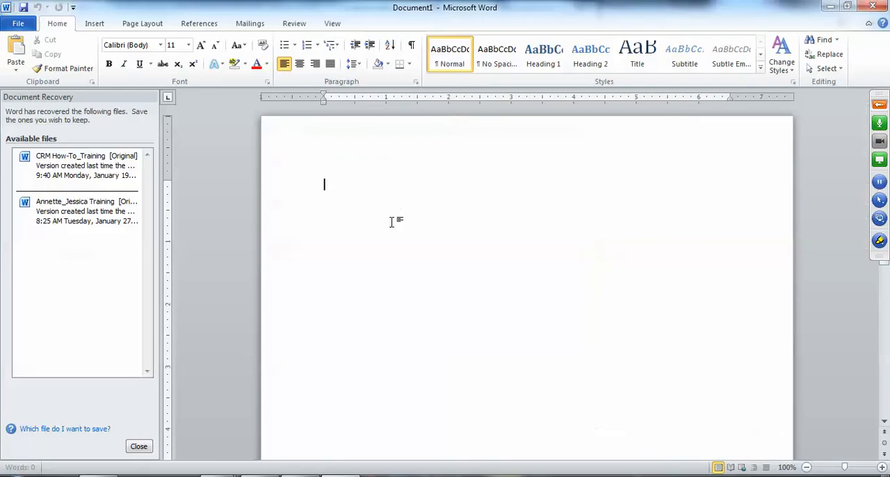
click(138, 446)
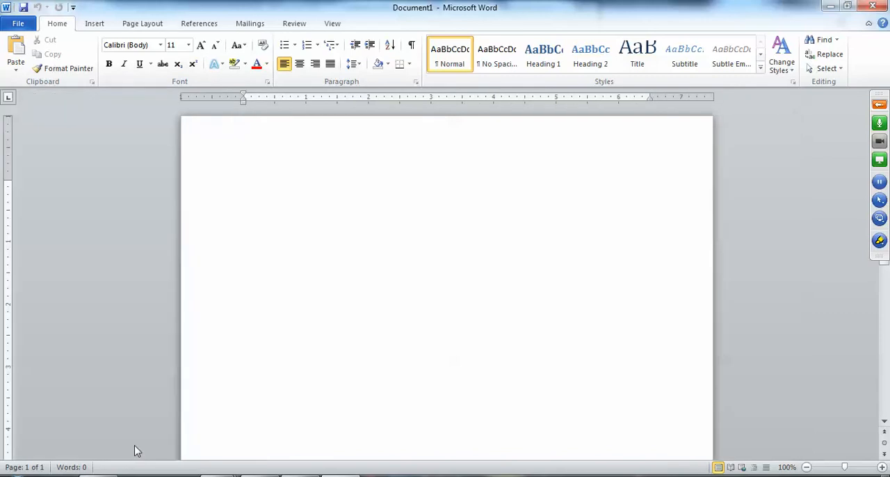
Step: Start a labels mail merge using Avery US Letter product 58160 Easy Peel Repositionable Address Labels
click(250, 25)
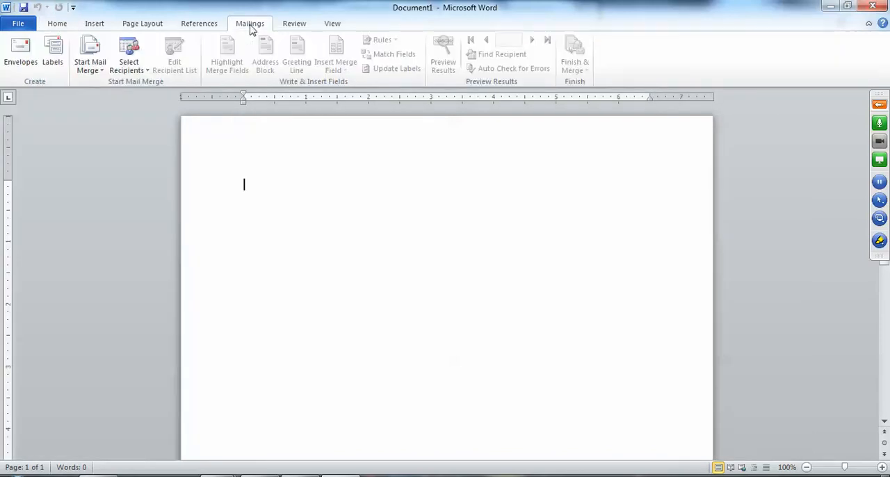
click(92, 71)
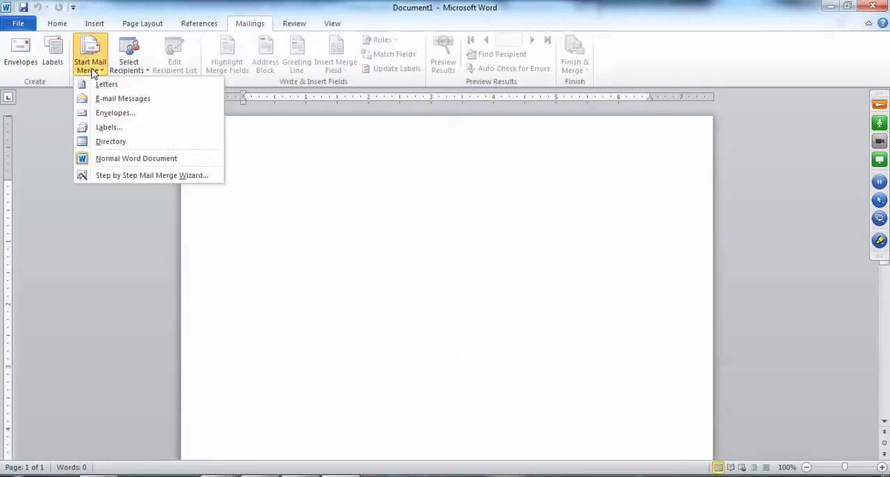
click(112, 127)
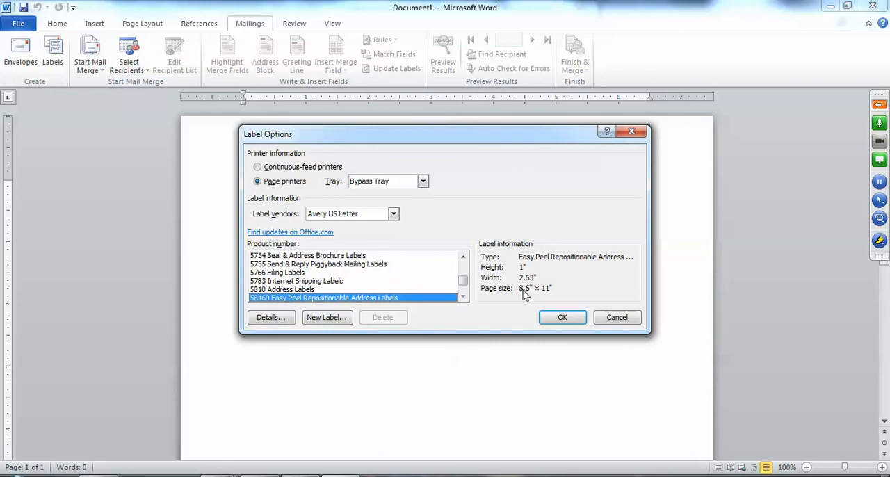
click(559, 326)
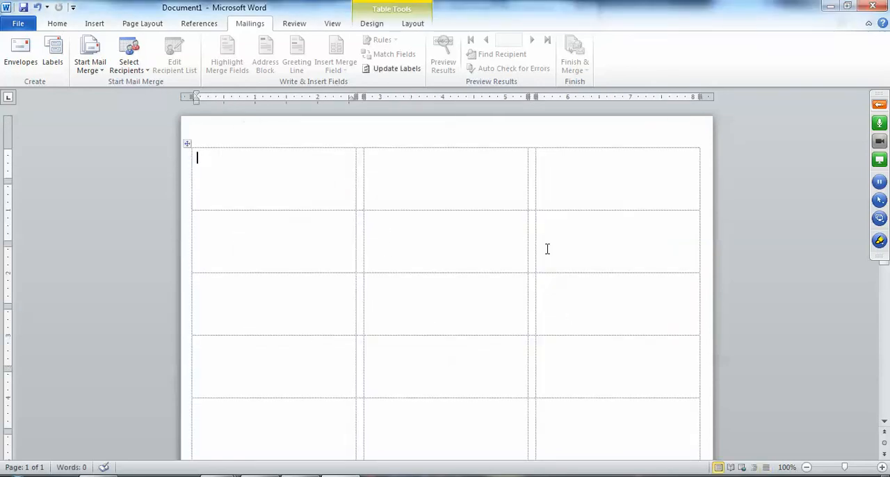
Step: Choose to use an existing recipient list and browse to Documents > Salesmen Misc > Marketing Lists > Christmas 2014 > Mail Merge CHRISTMAS 2014
click(137, 67)
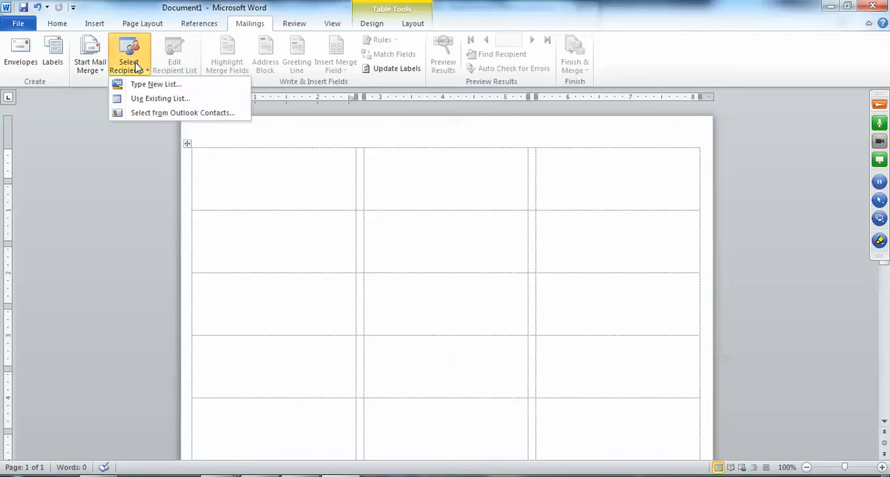
click(160, 100)
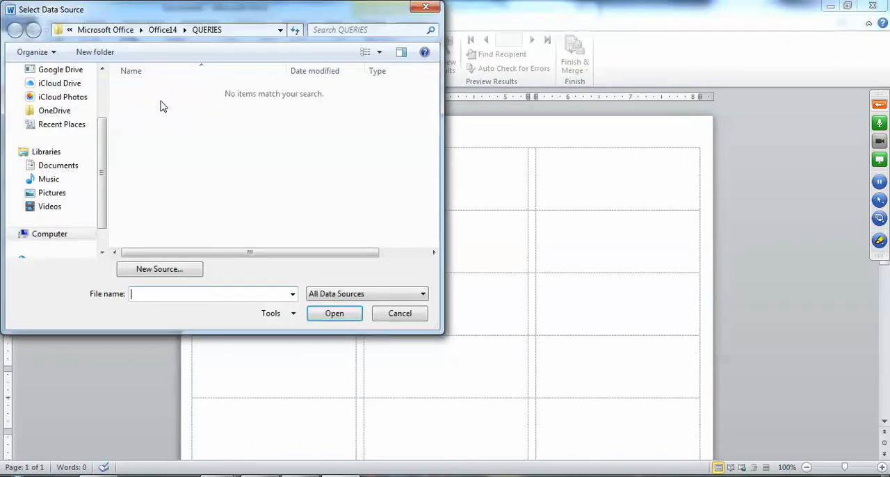
click(58, 166)
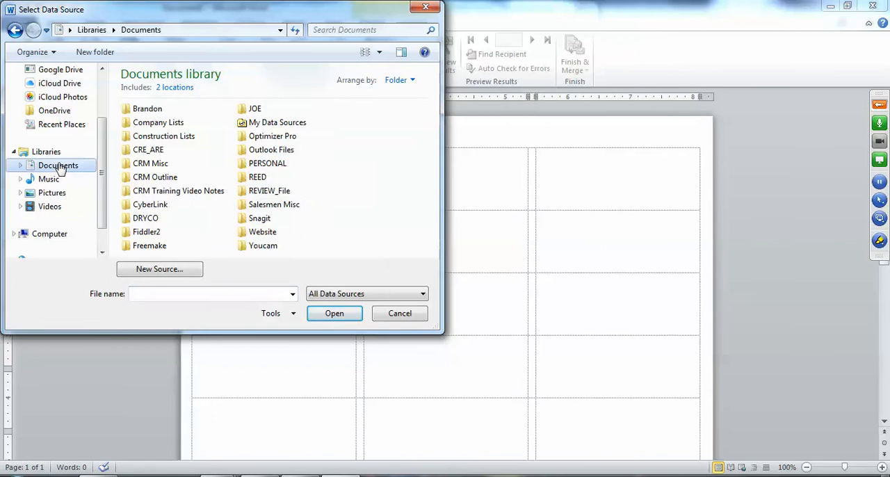
double_click(272, 205)
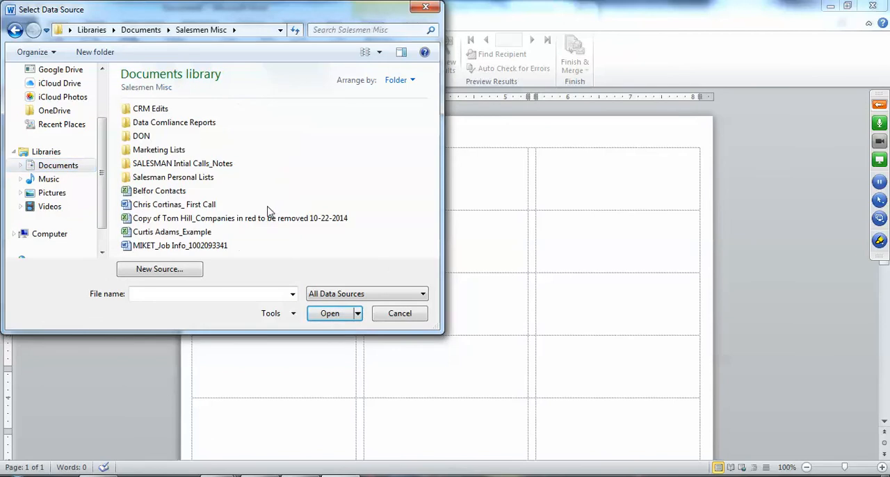
double_click(160, 150)
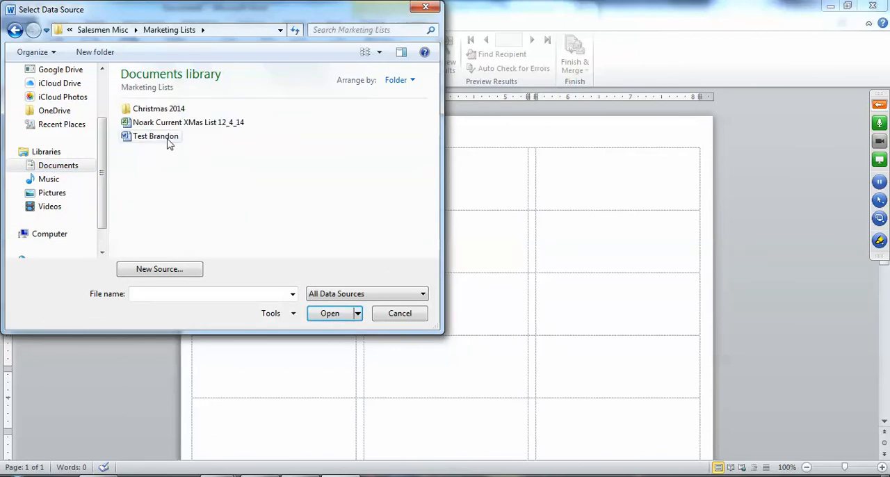
double_click(167, 112)
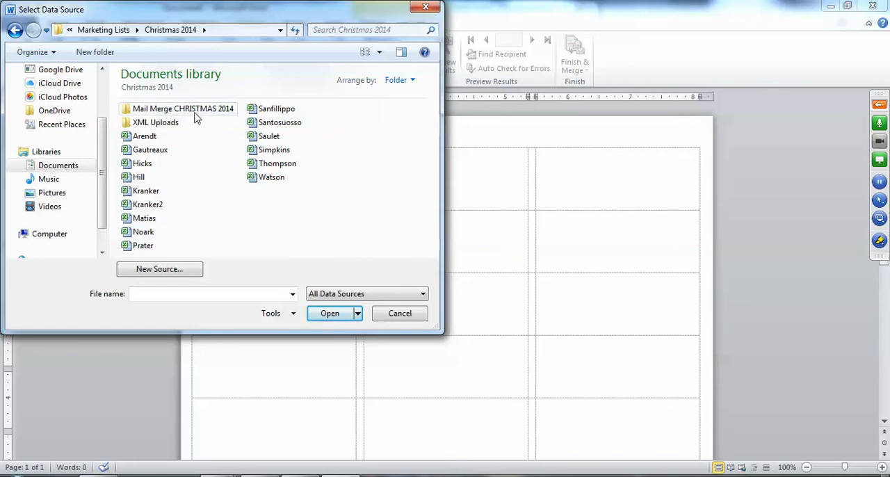
double_click(193, 111)
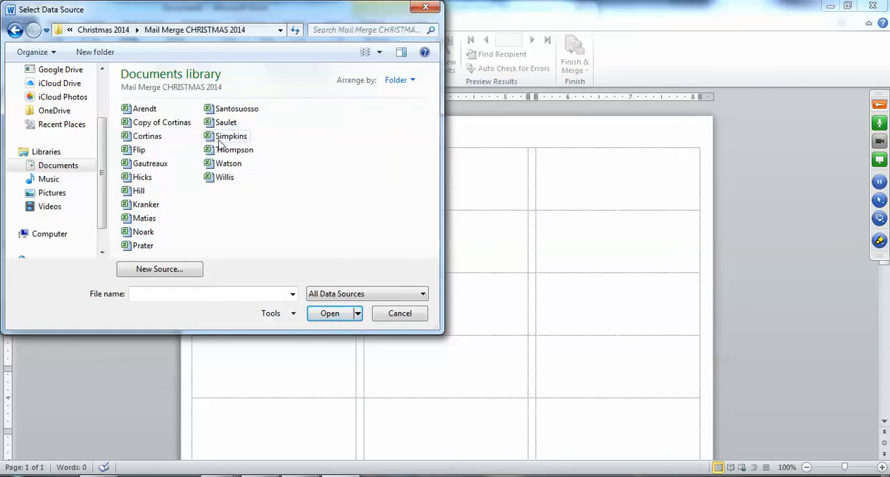
Step: Load the third workbook in the folder as the recipient list, using its 'Contacts Advanced Find View$' table with column headers
click(148, 136)
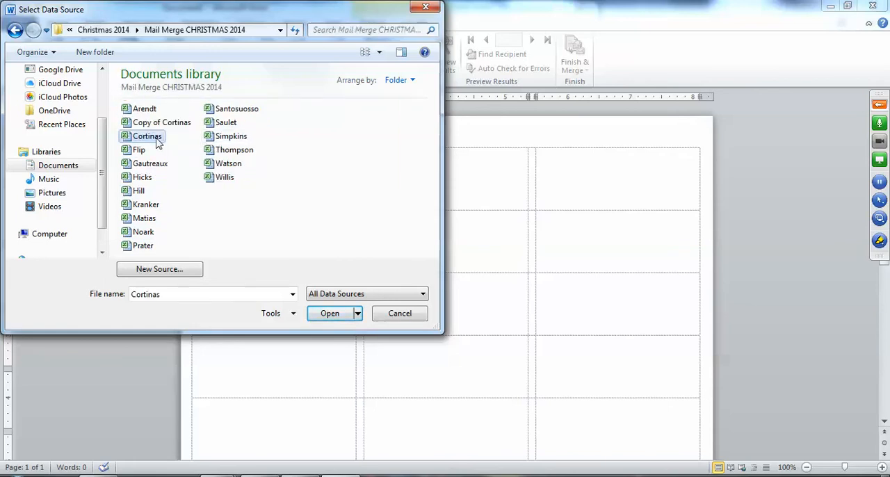
double_click(157, 140)
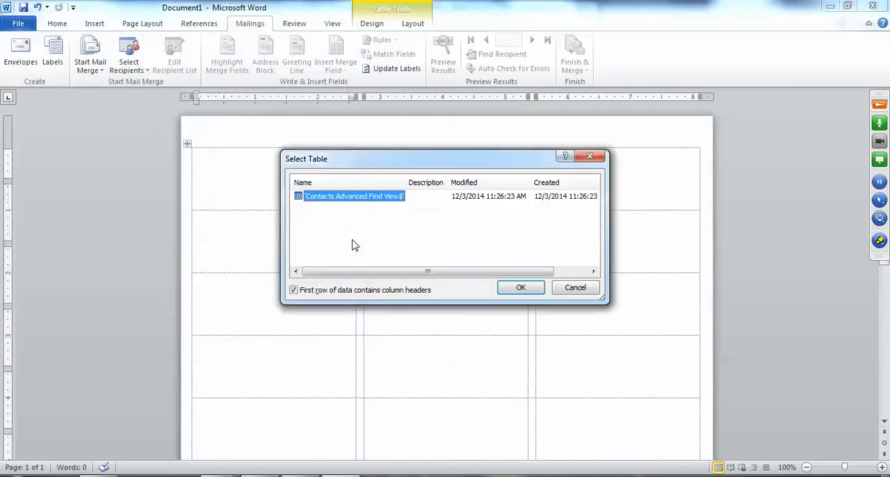
click(518, 288)
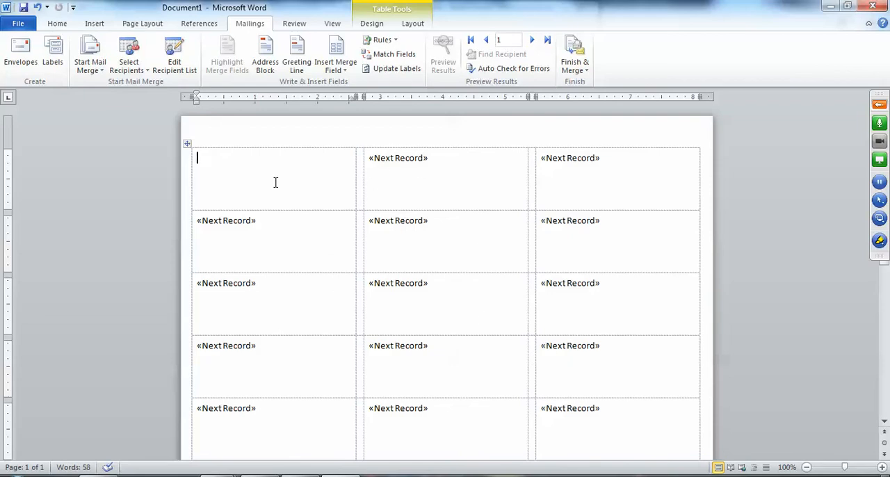
Step: Start an address block in the first label and match its First Name element to the Full Name field
click(266, 61)
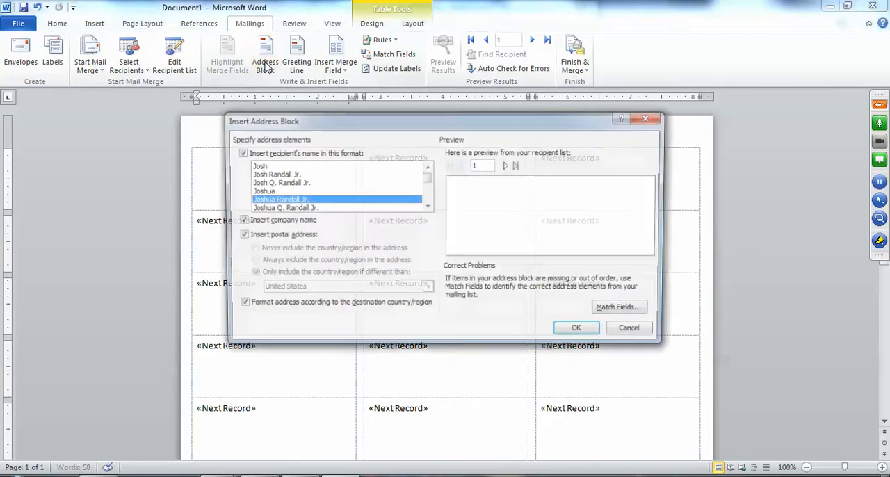
click(614, 311)
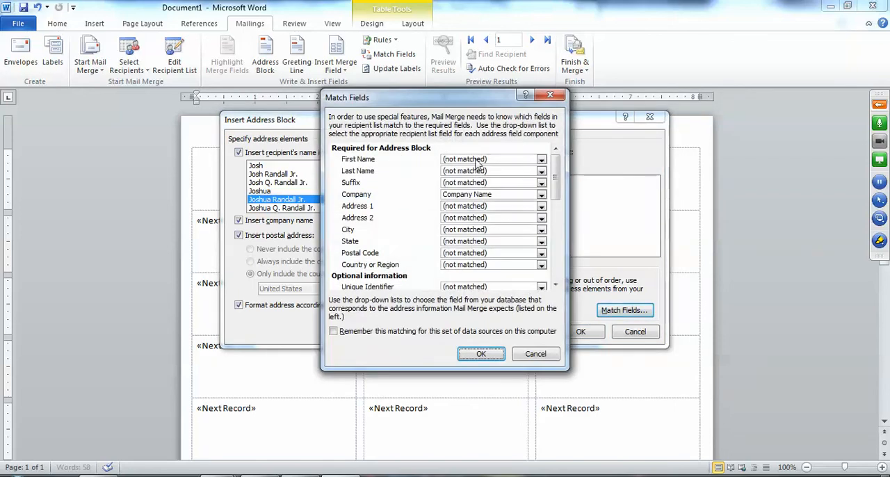
click(479, 160)
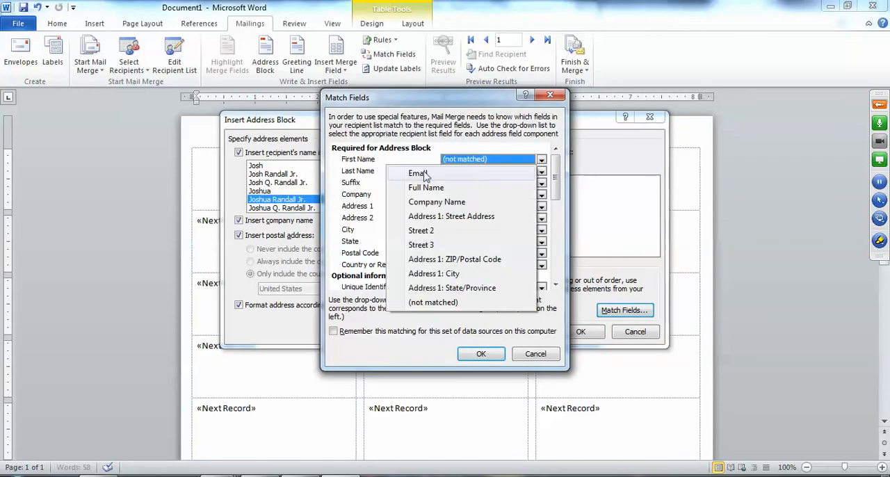
click(361, 162)
click(447, 162)
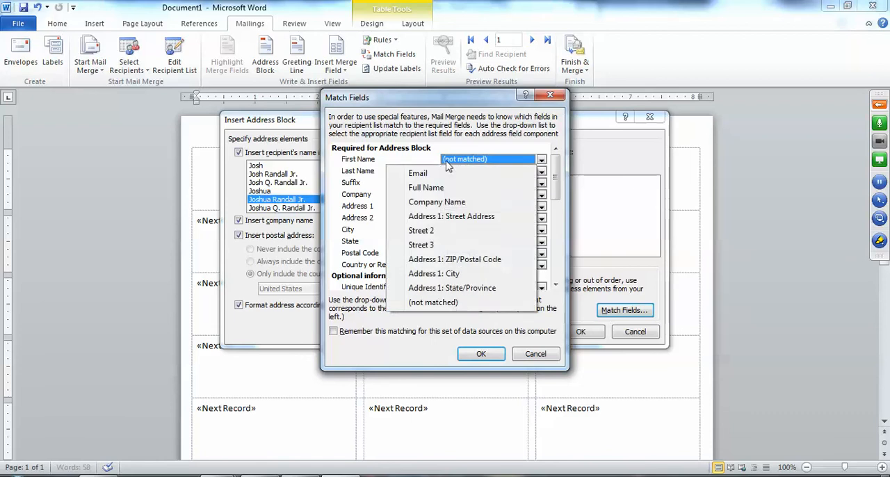
click(454, 187)
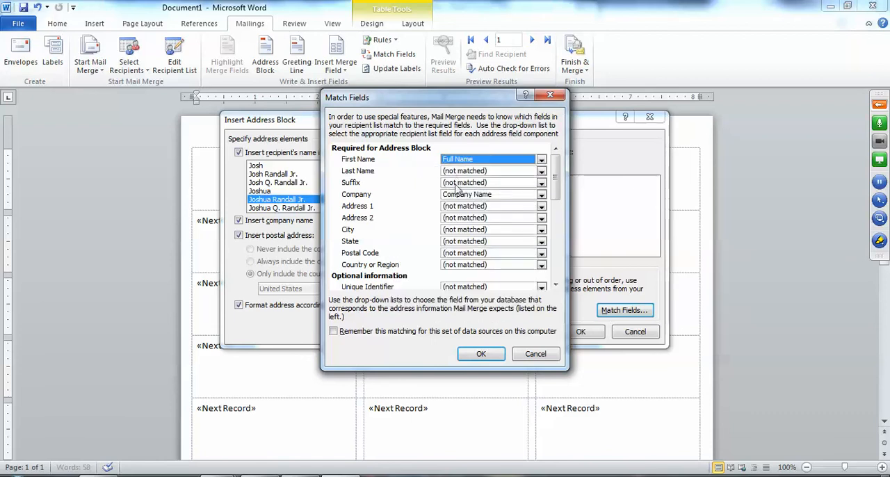
Step: Keep Company matched to Company Name, and match Address 1 to Address 1: Street Address and Address 2 to Street 2
click(456, 197)
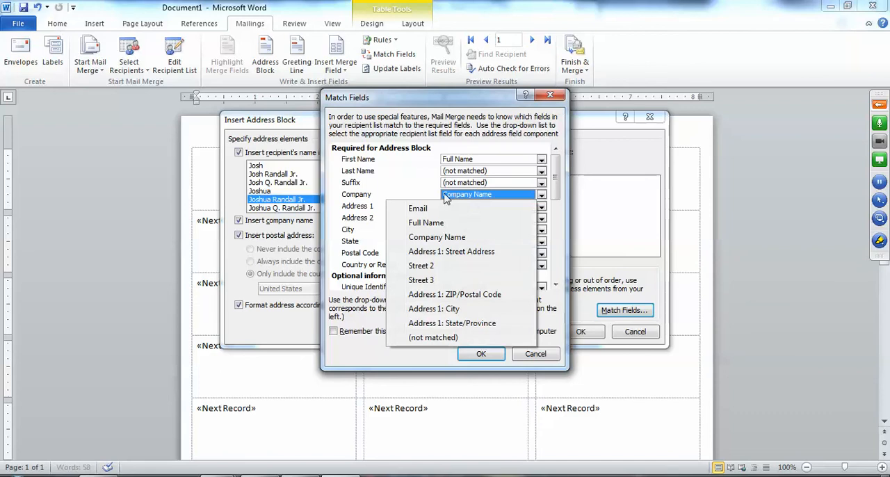
click(411, 181)
click(460, 207)
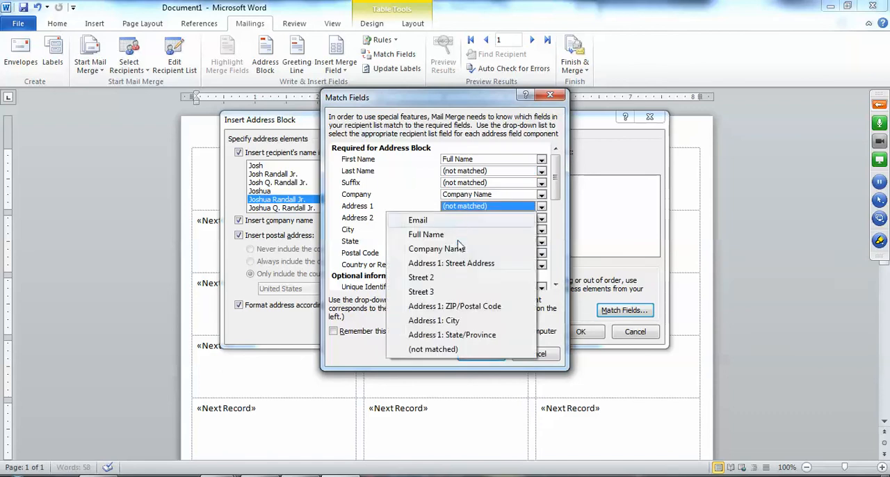
click(460, 267)
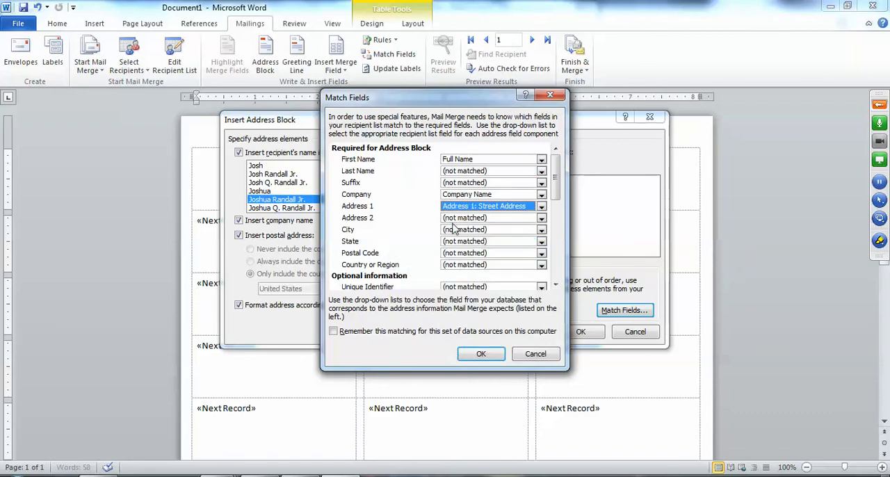
click(454, 219)
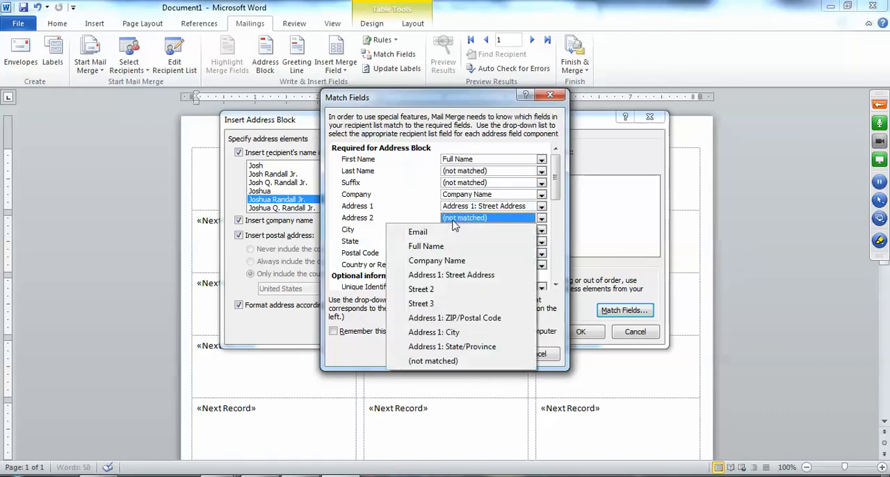
click(419, 295)
Step: Match City to Address 1: City, State to Address 1: State/Province, and Postal Code to Address 1: ZIP/Postal Code
click(457, 231)
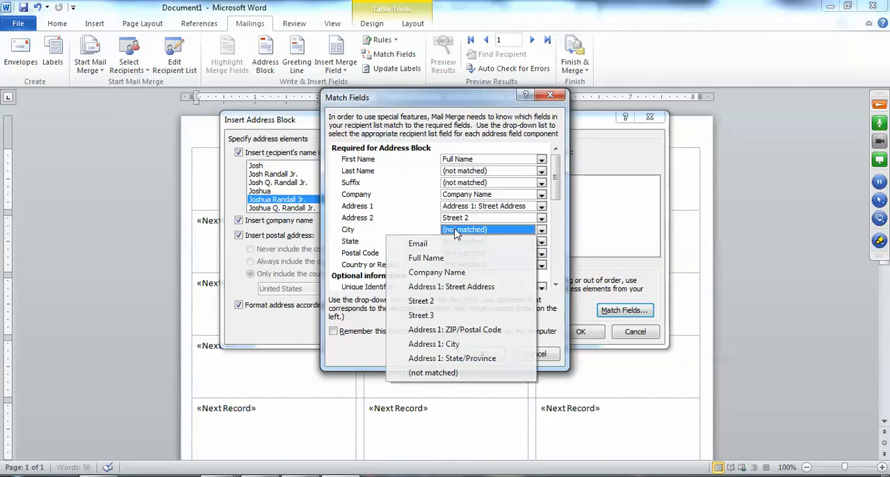
click(459, 345)
click(454, 243)
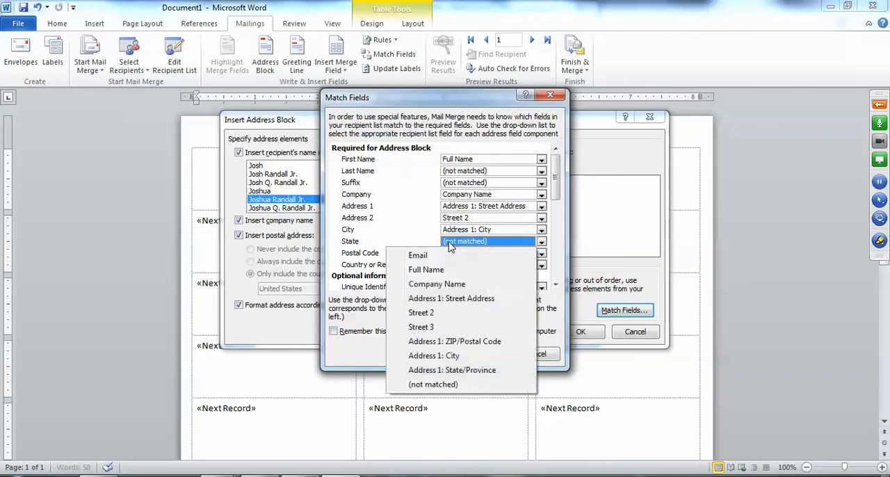
click(462, 372)
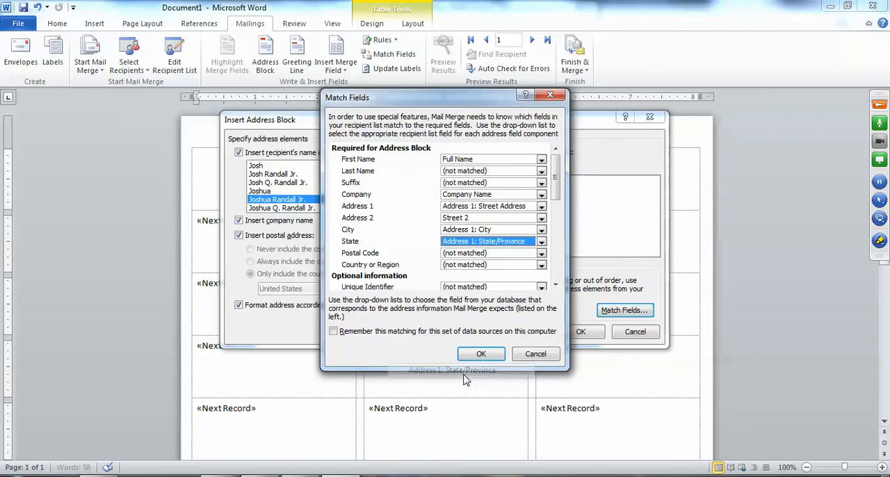
click(456, 255)
click(457, 256)
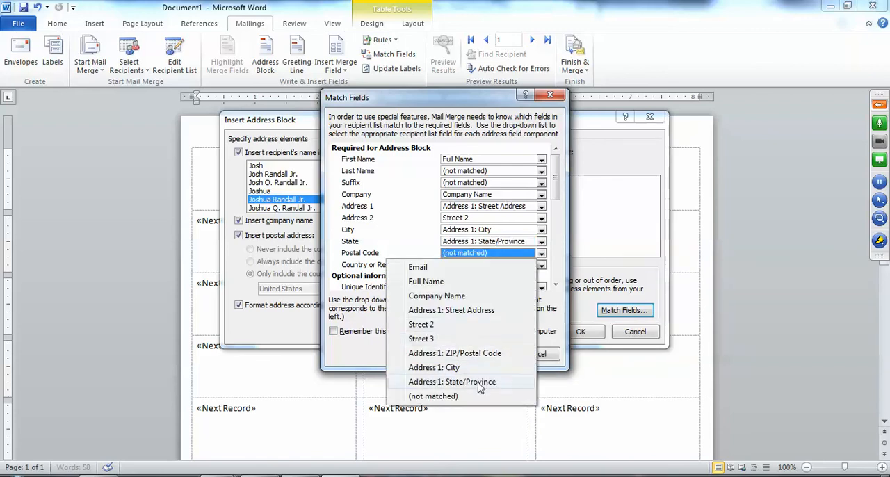
click(480, 354)
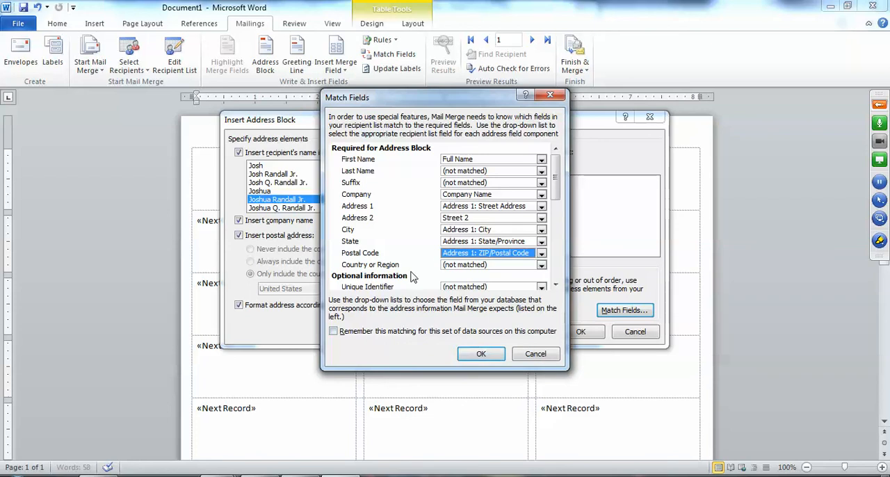
Step: Confirm the matched fields, insert the address block in the first label, and replicate it to all other labels on the sheet
click(477, 355)
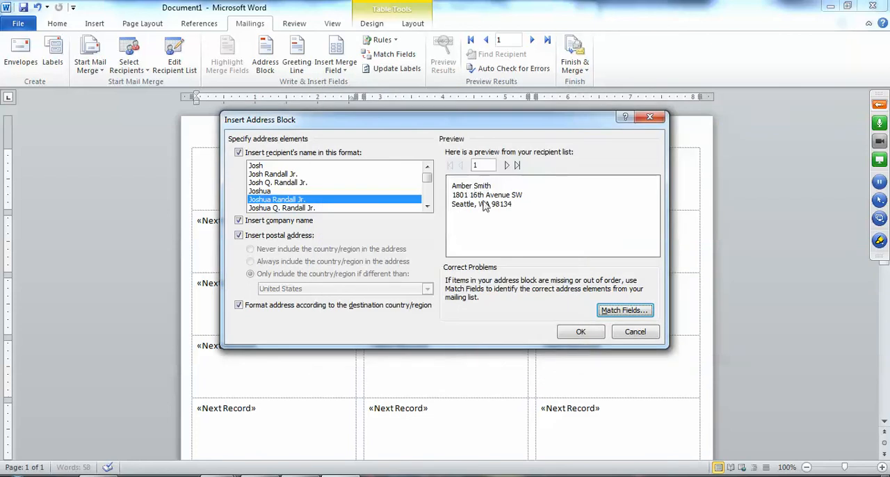
click(567, 332)
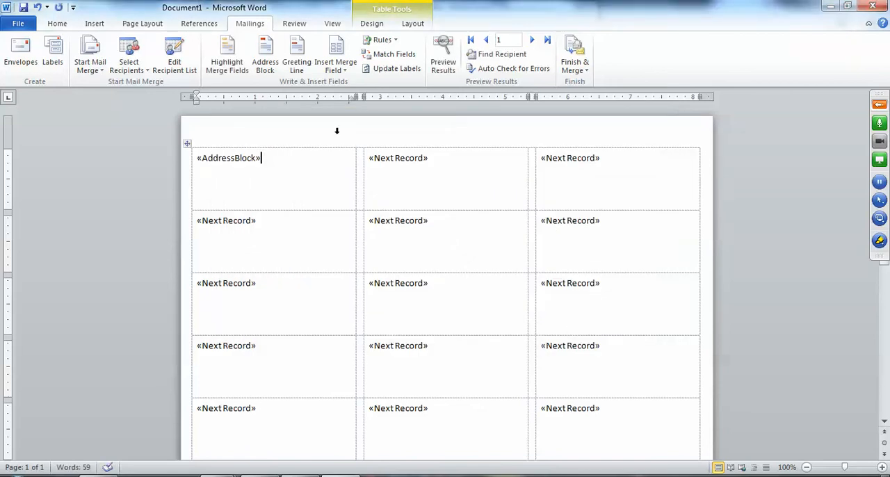
click(401, 70)
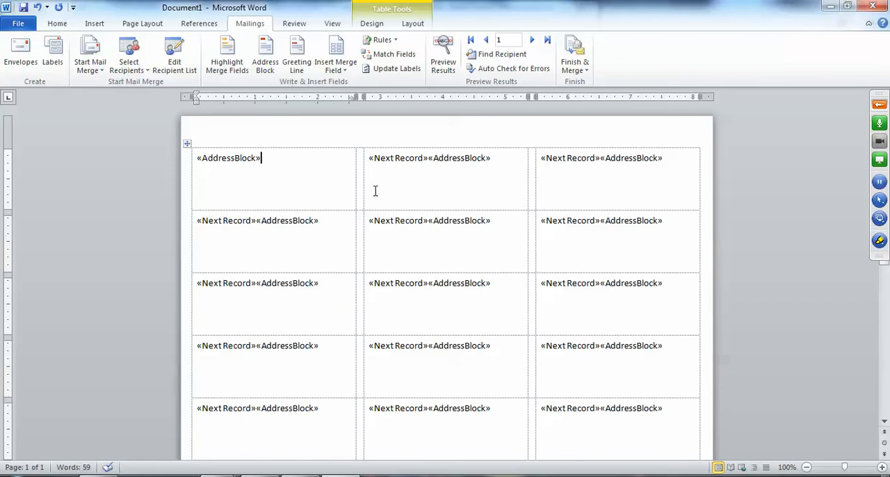
Step: Preview the merged results and apply 'Don't add space between paragraphs of the same style' to all the labels
click(446, 62)
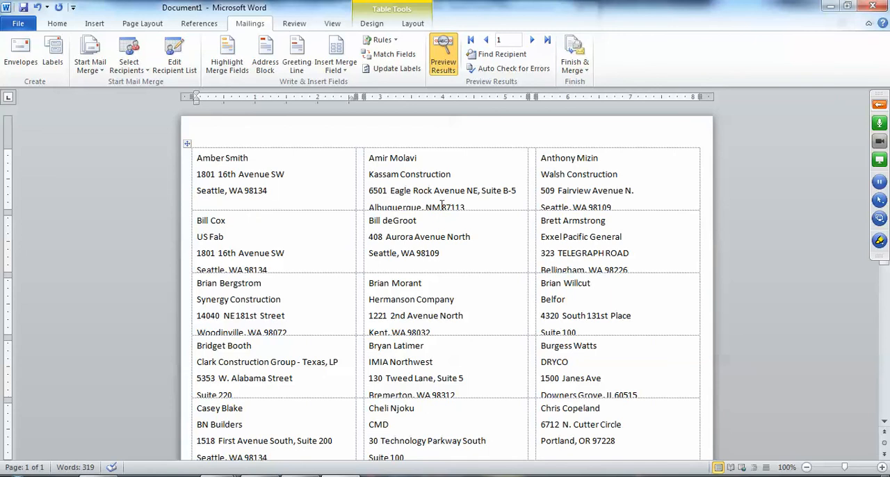
drag(281, 132, 569, 134)
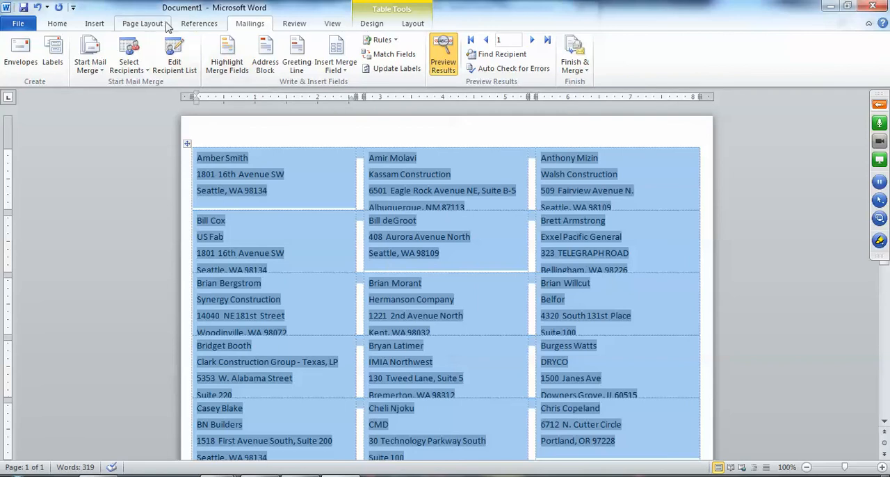
click(142, 23)
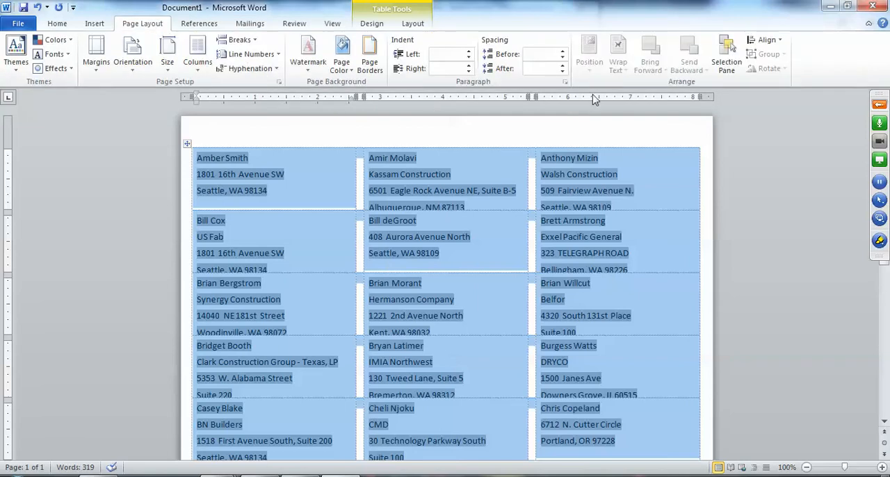
click(565, 83)
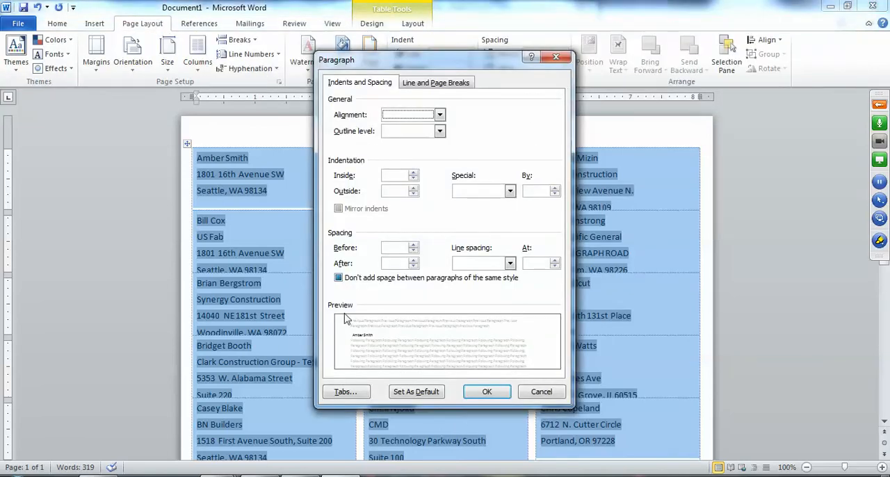
click(339, 281)
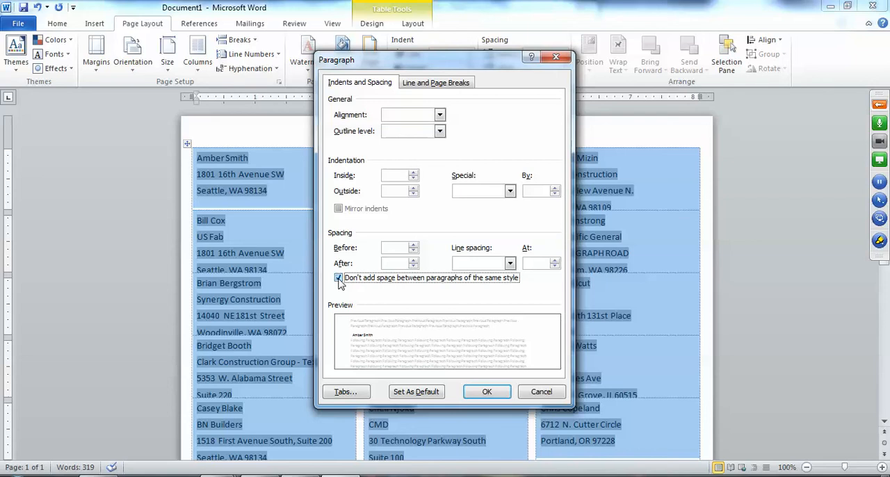
click(491, 407)
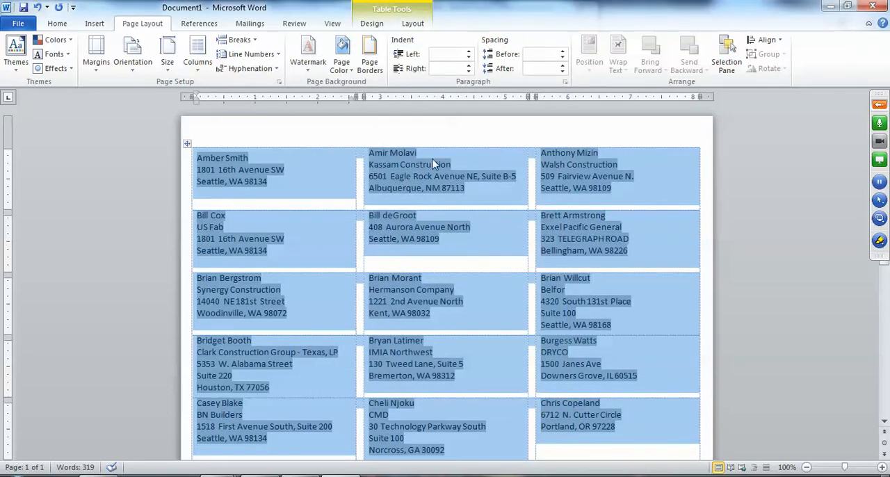
Step: Center the text of all labels horizontally and vertically within their cells, and clear the selection
click(414, 25)
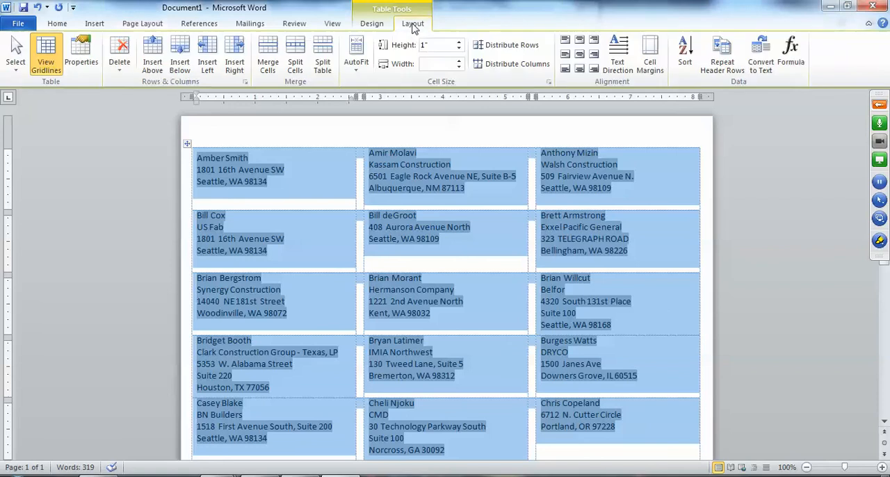
click(580, 56)
click(505, 123)
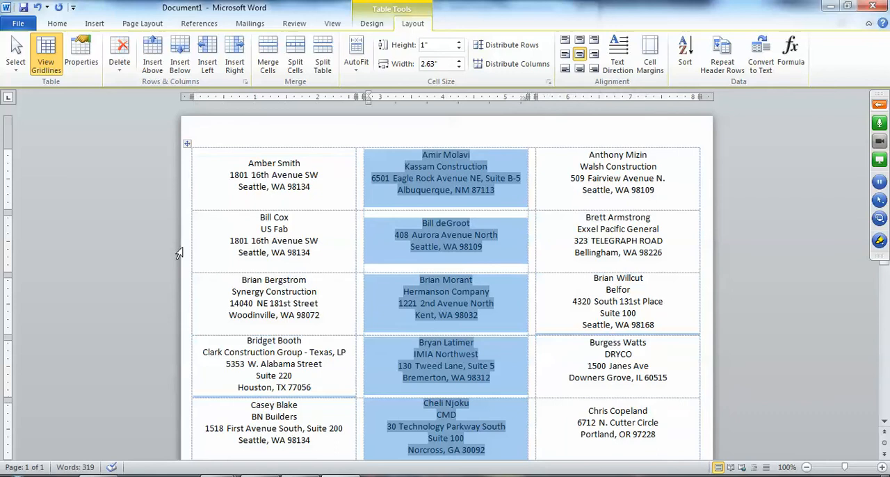
click(757, 145)
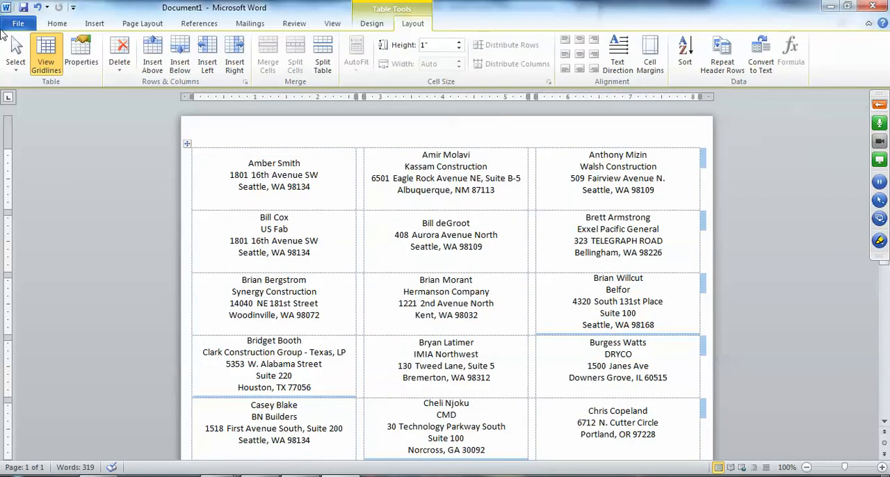
click(18, 23)
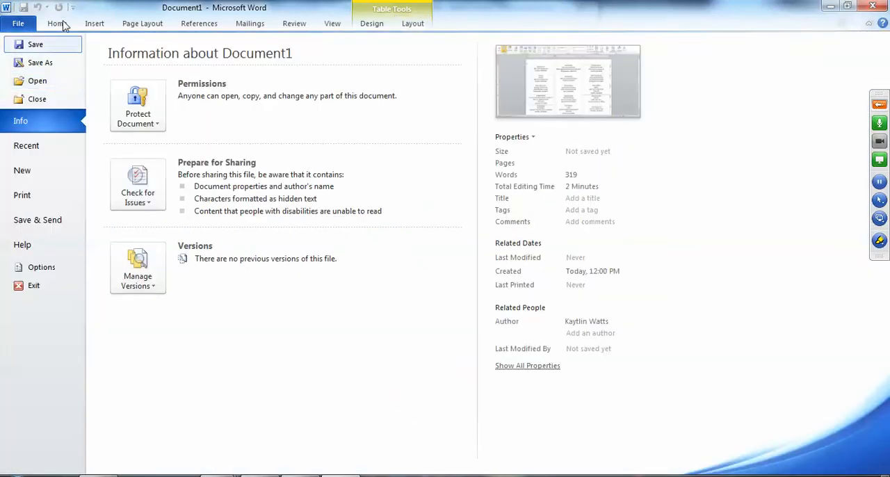
click(58, 23)
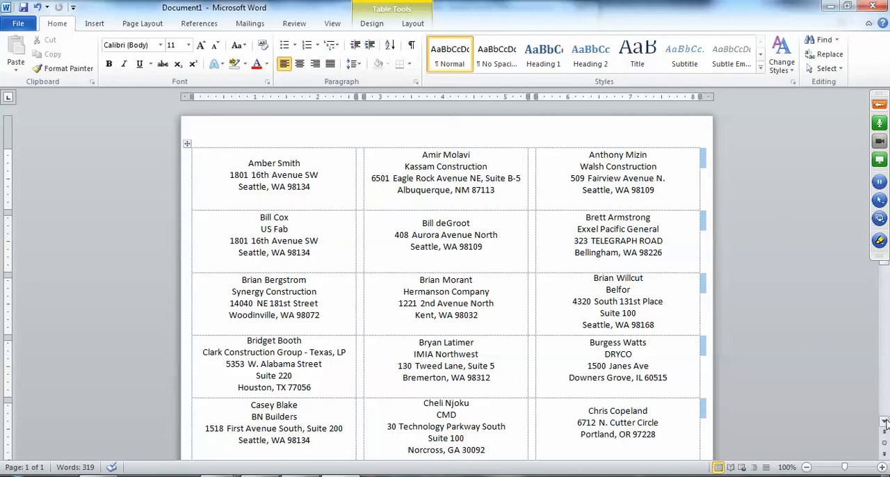
scroll(885, 423, down, 2)
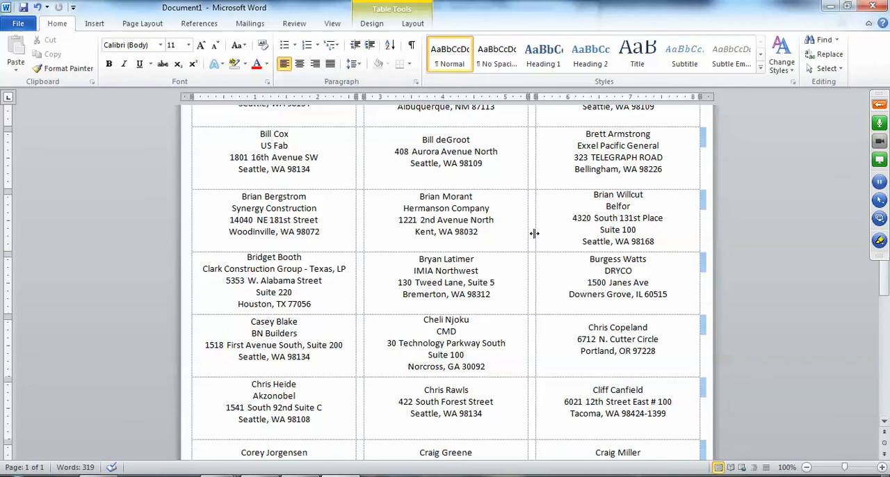